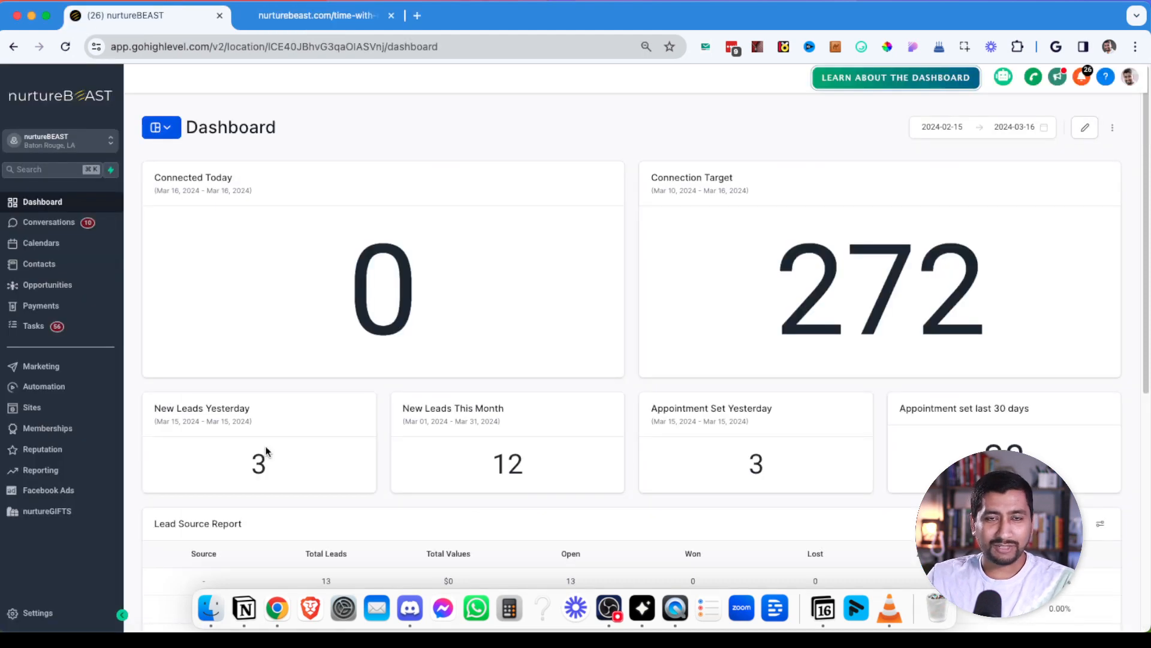
- Open the Custom Fields page of the account settings
click(36, 612)
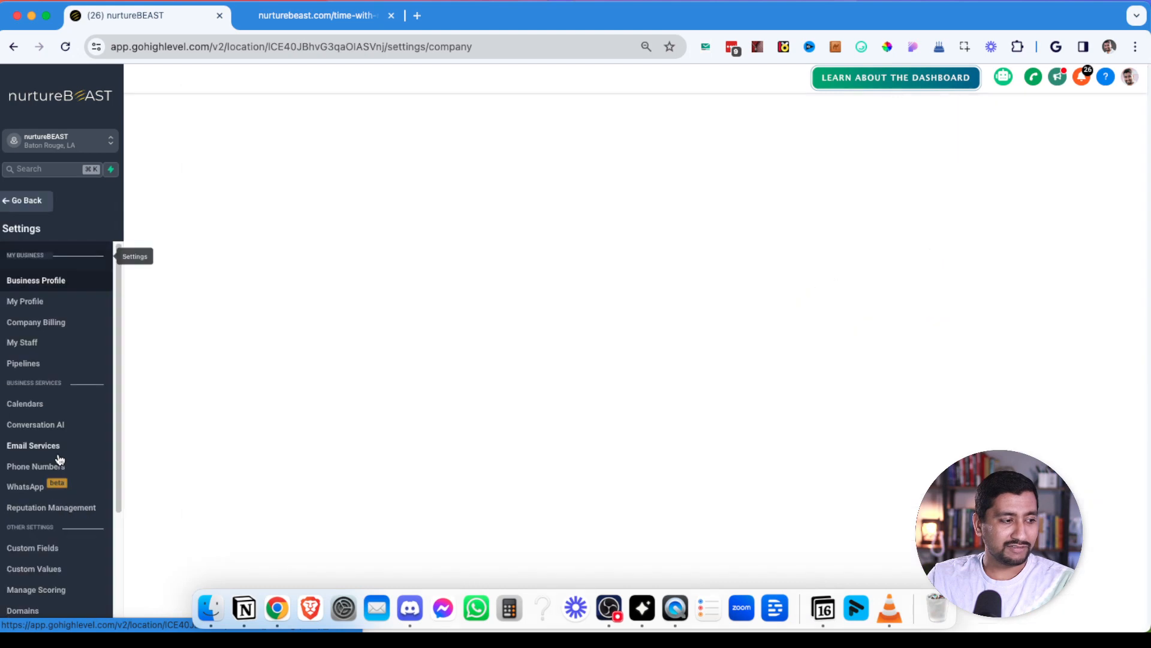
scroll(77, 360, down, 3)
scroll(78, 360, down, 3)
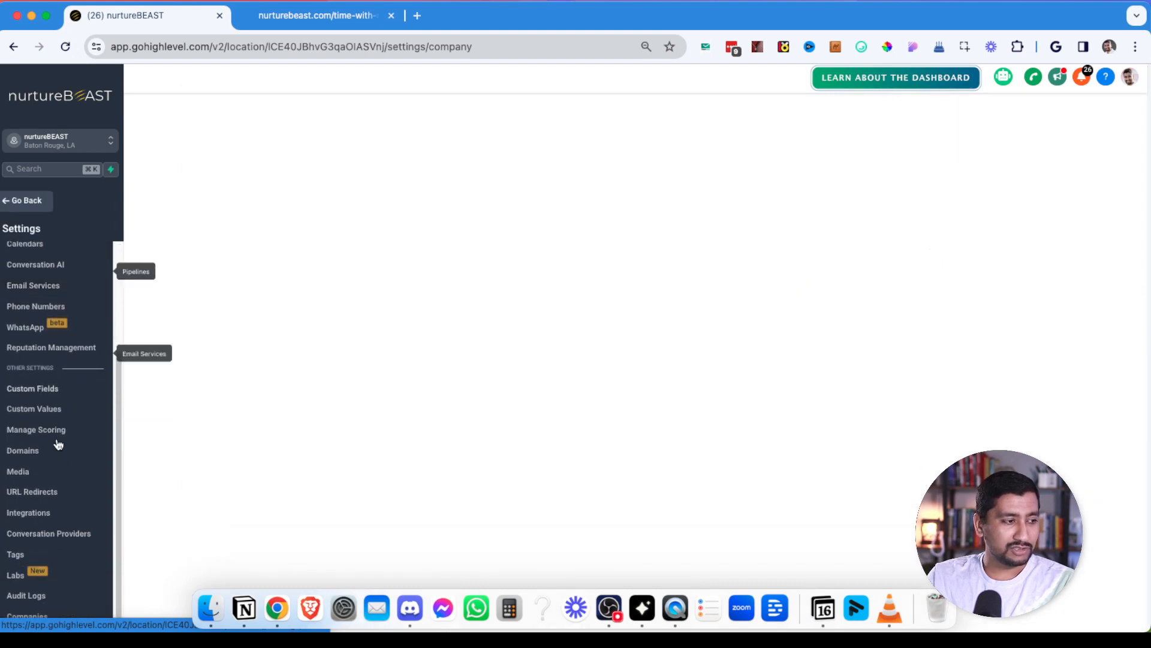
click(47, 390)
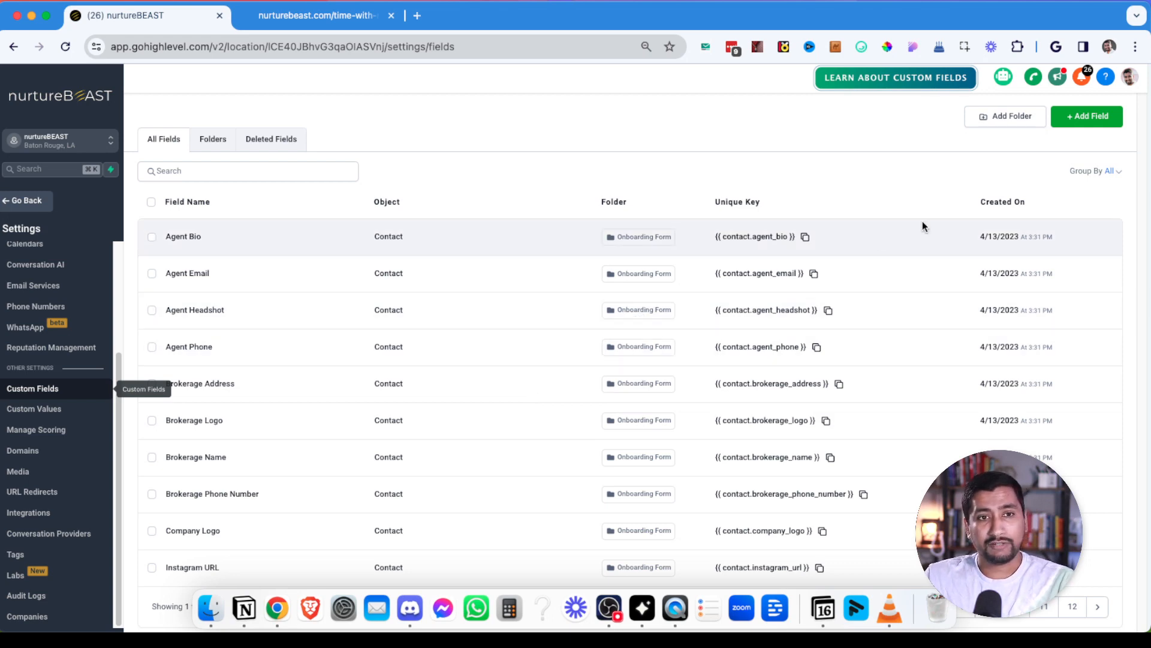
- Examine the new custom field types, then search the existing fields for location and find Meeting Location Preference
click(1104, 123)
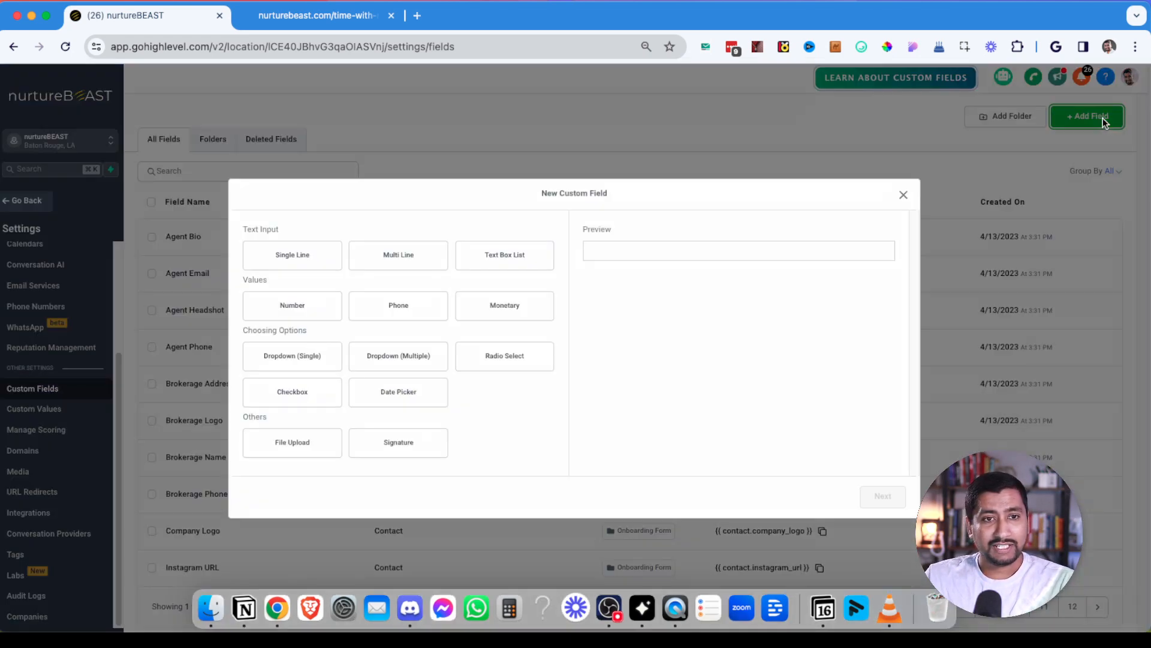
drag(541, 193, 610, 195)
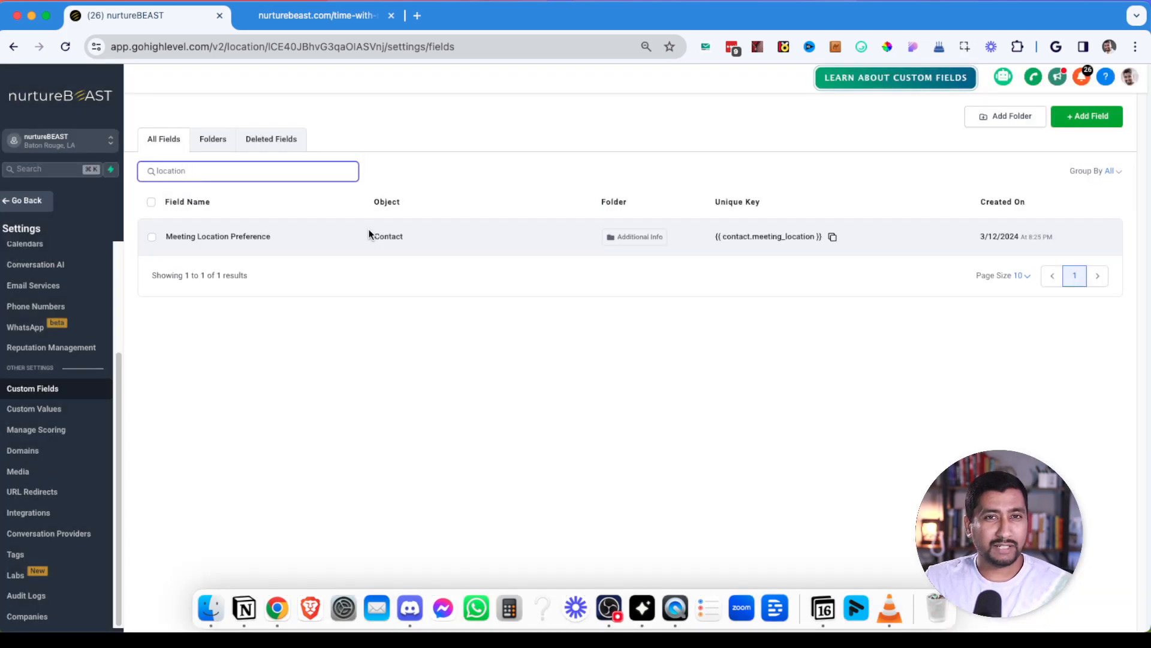
click(153, 237)
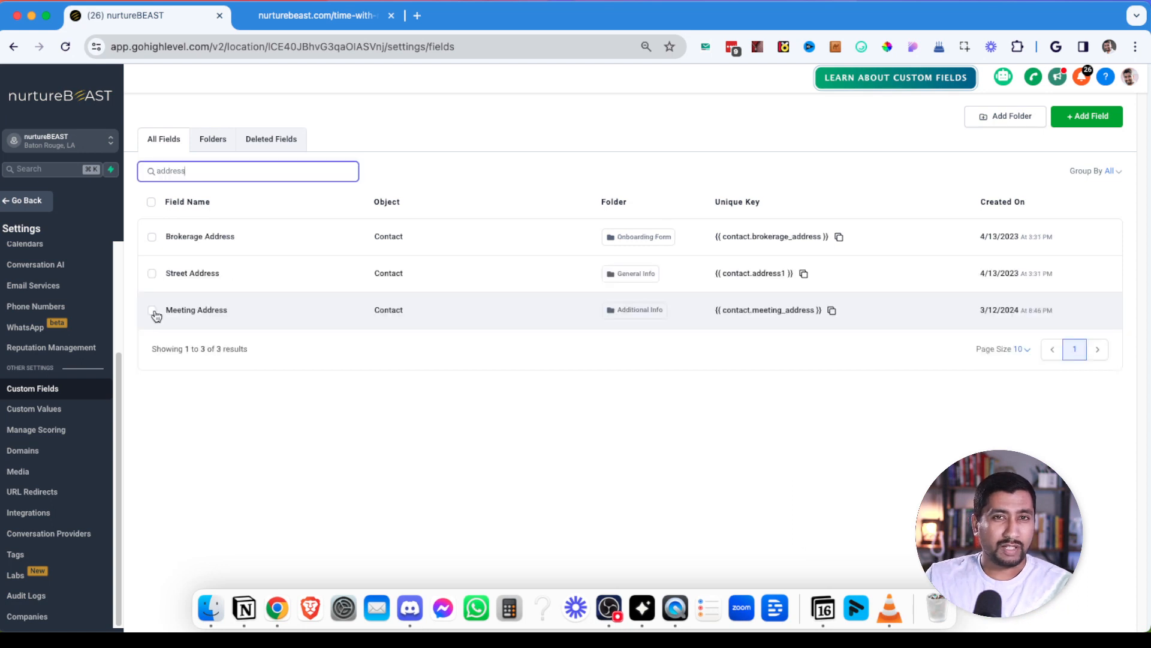
- Search the custom fields for address, open the Meeting Address field for editing and save it
click(156, 316)
click(154, 311)
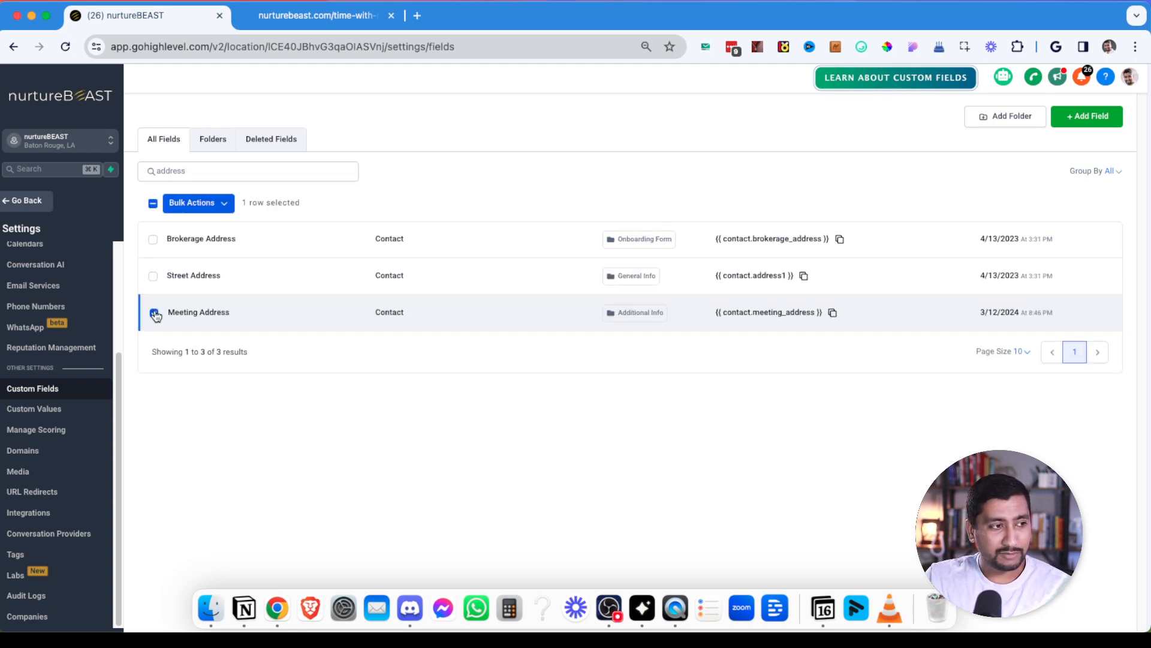
click(225, 203)
click(279, 205)
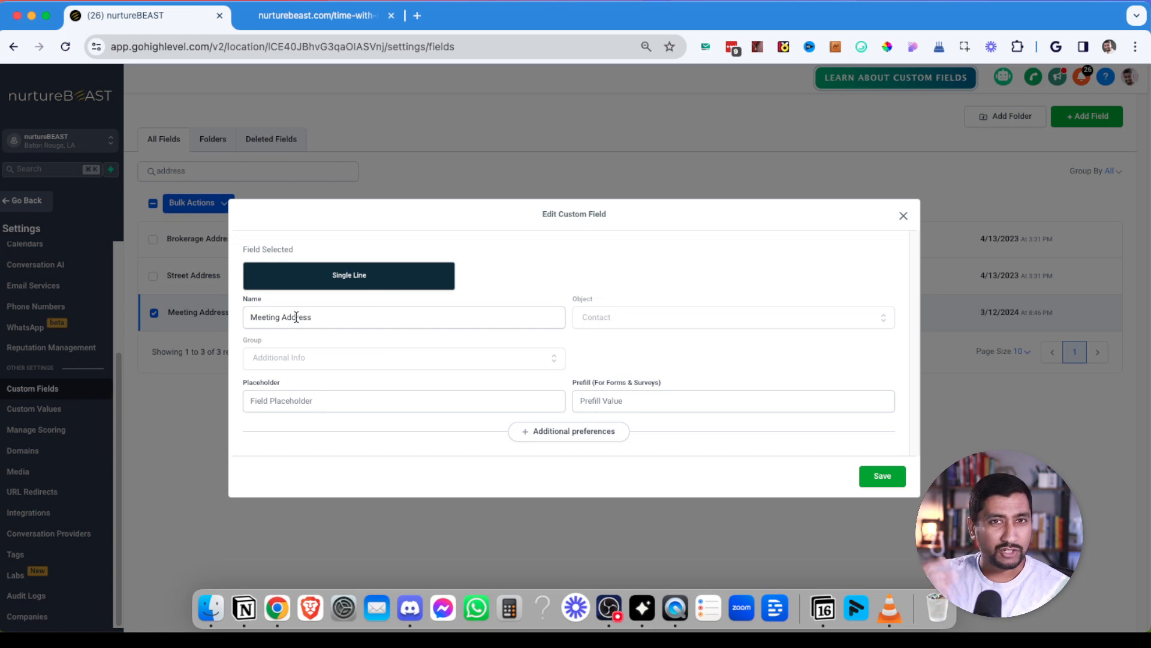
click(890, 474)
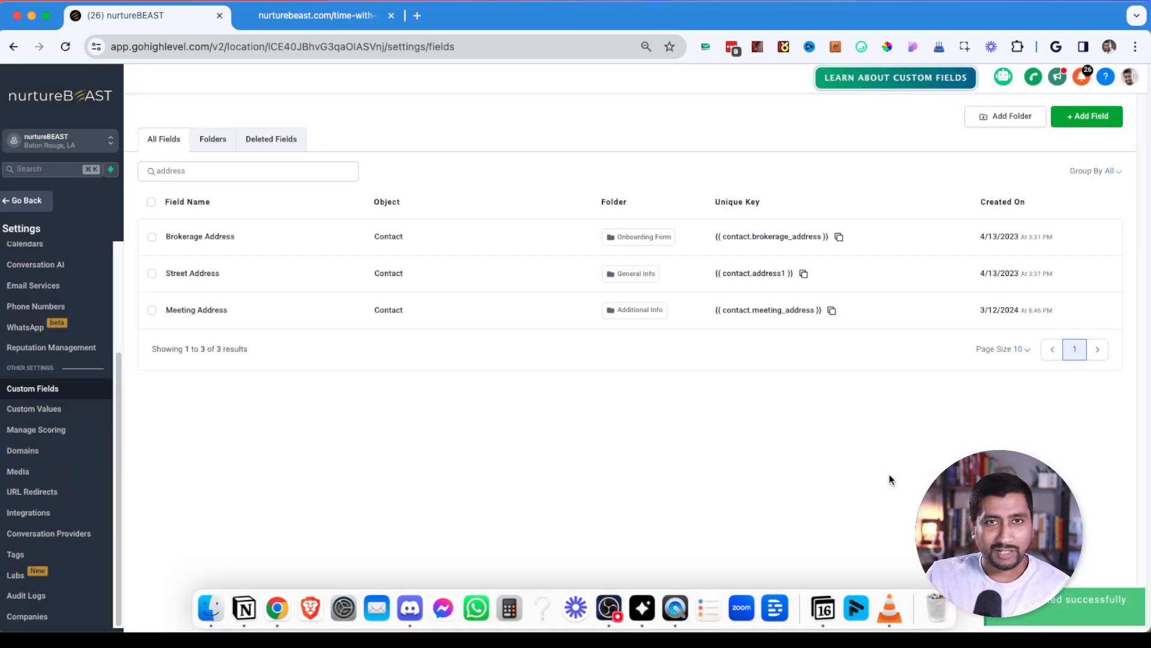
- Go to the Forms section of Sites and open the "Time with…" meeting form in the form builder
click(32, 202)
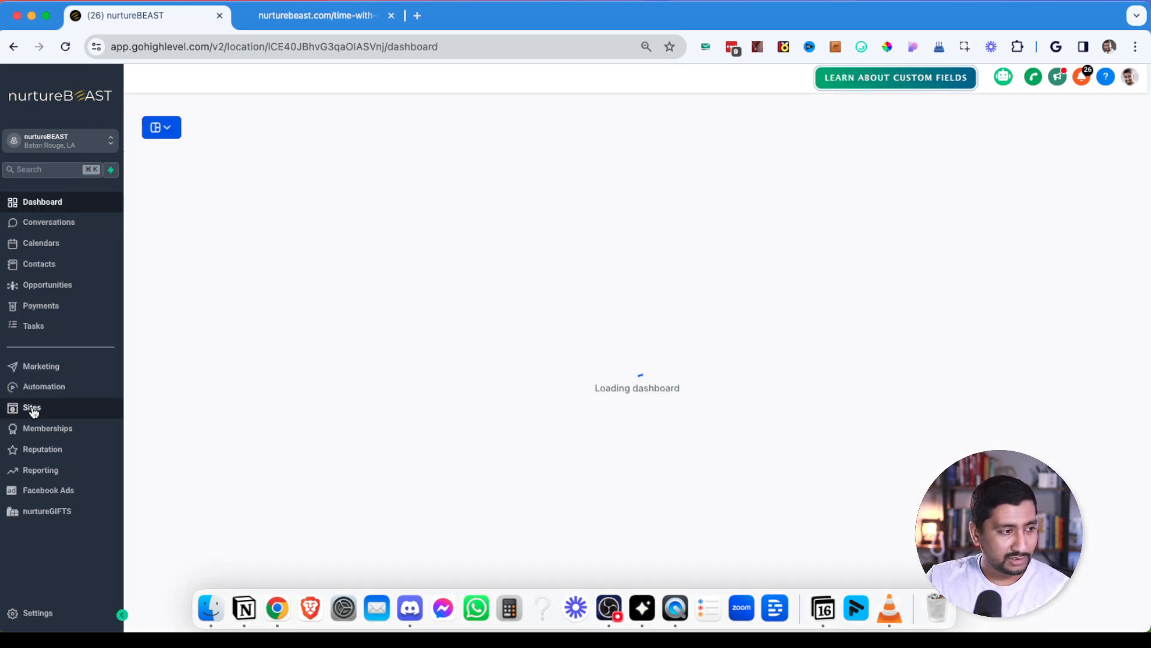
click(31, 407)
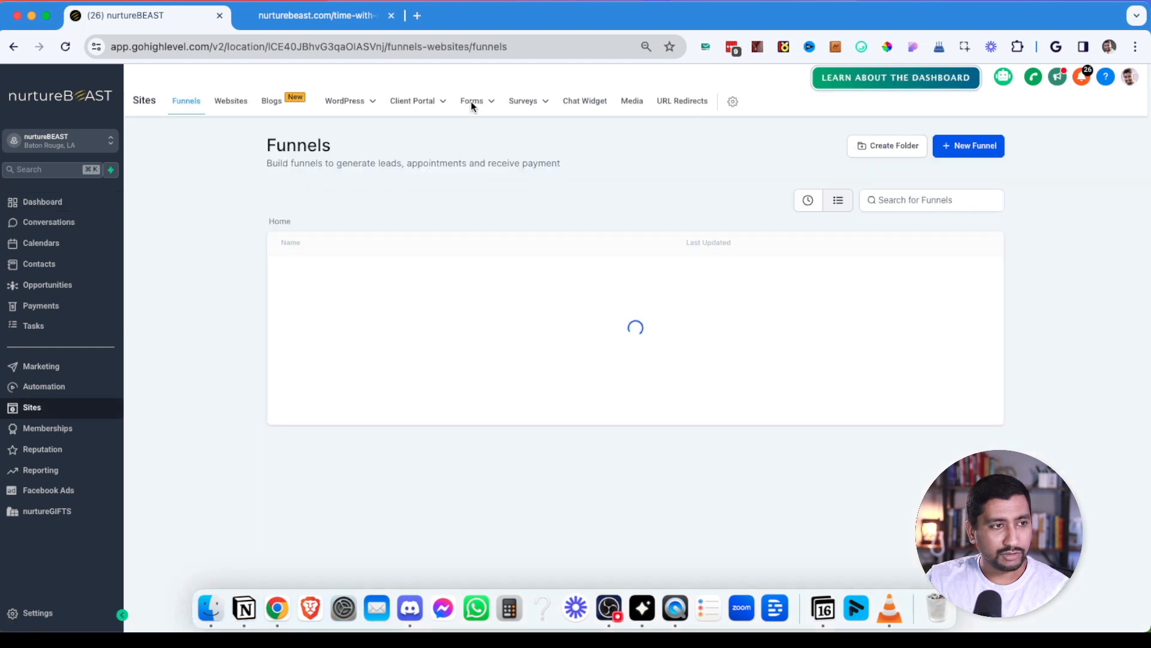
click(472, 100)
click(971, 148)
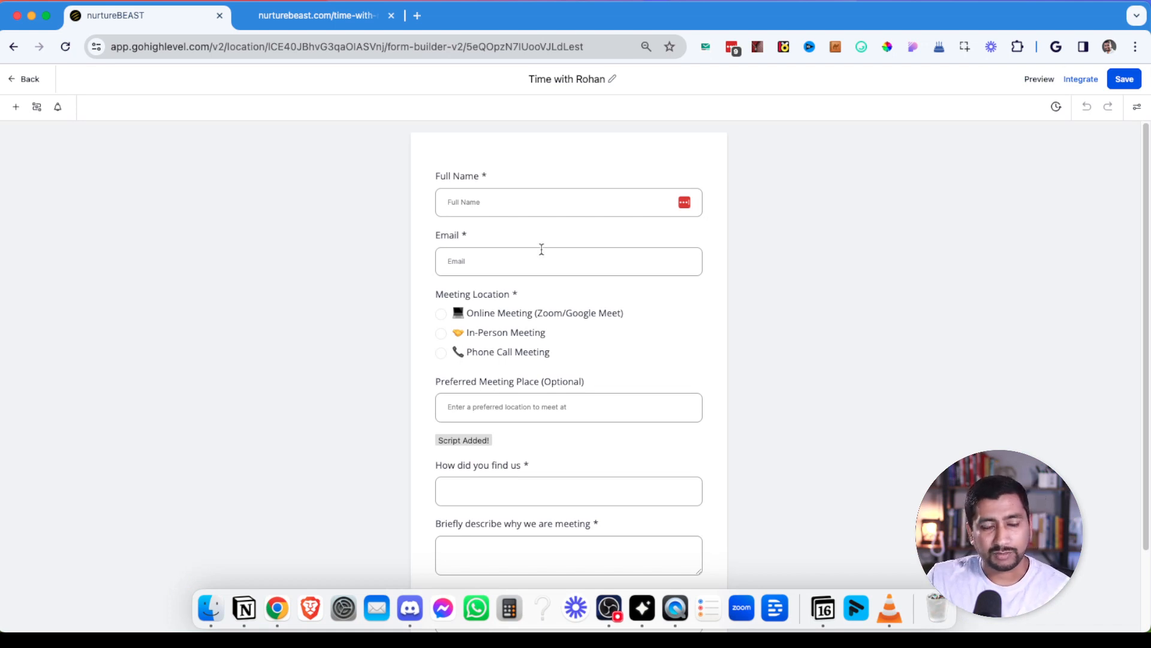
- Examine the form's Meeting Location, Preferred Meeting Place and custom HTML elements and their settings
scroll(516, 247, down, 2)
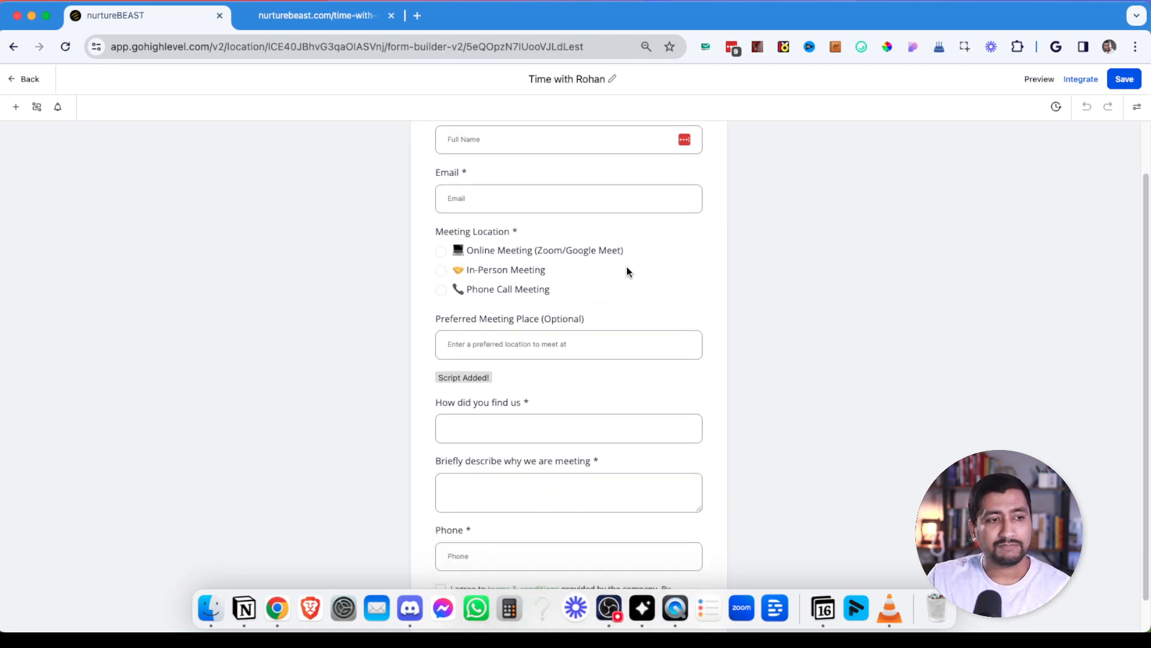
click(614, 274)
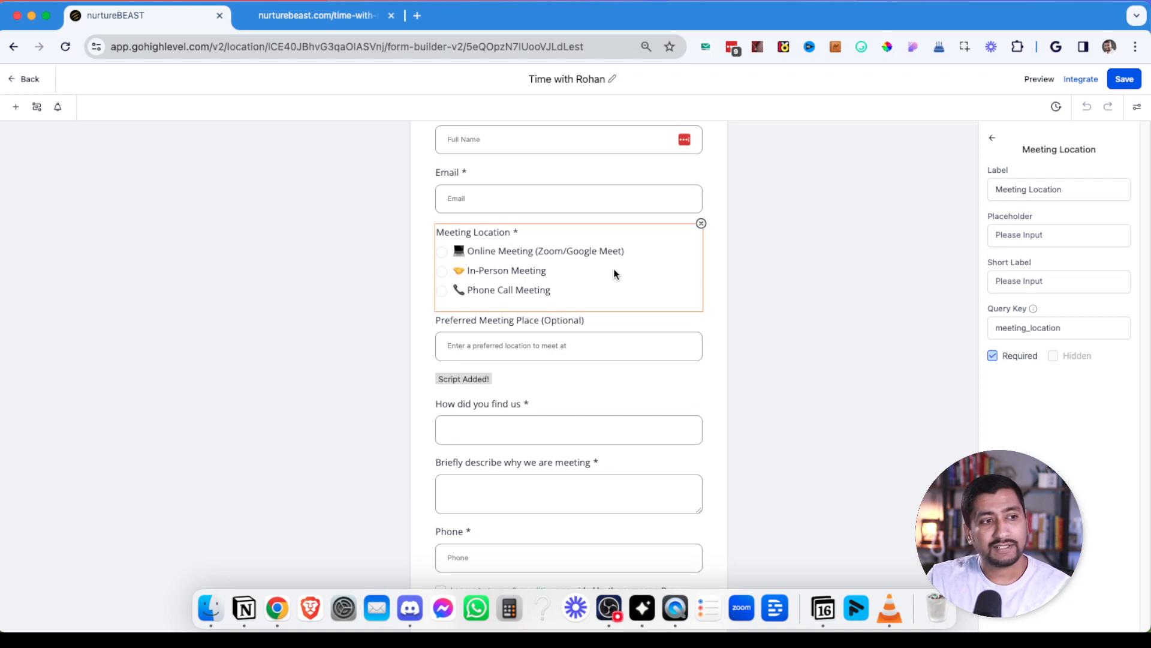
click(602, 324)
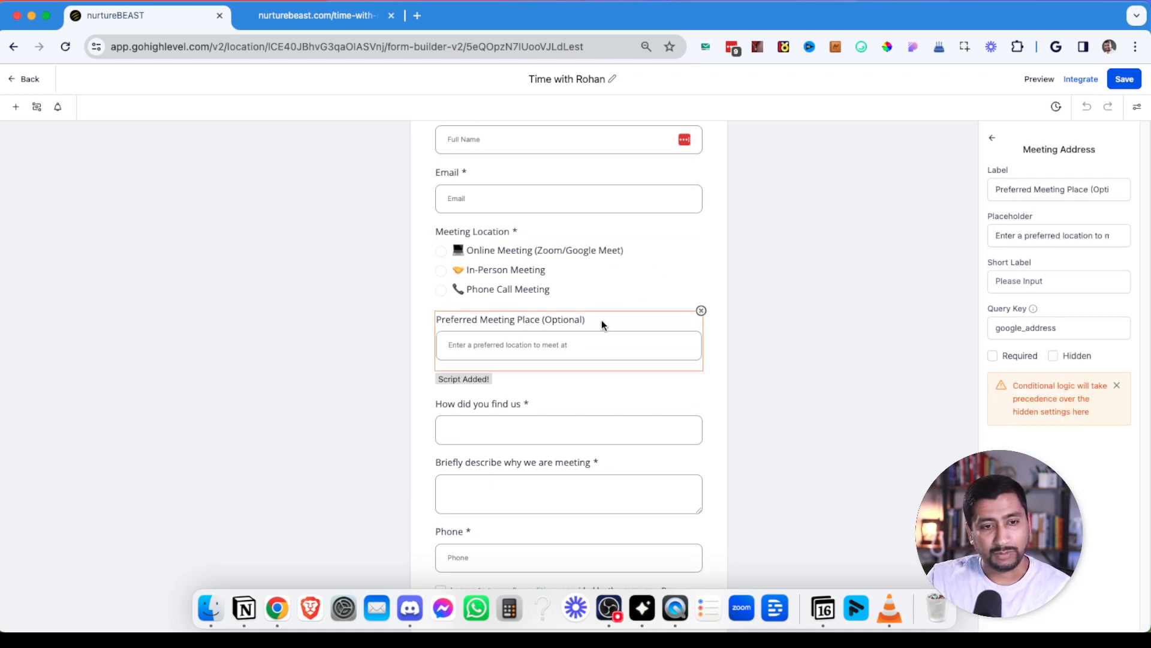
click(526, 381)
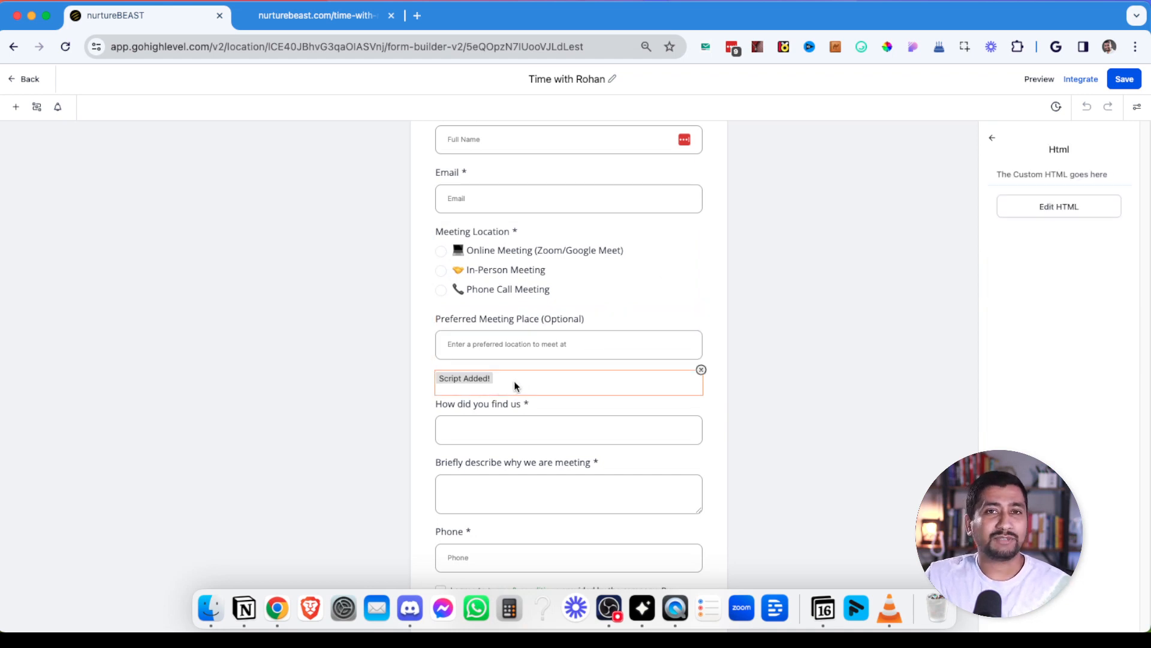
click(525, 347)
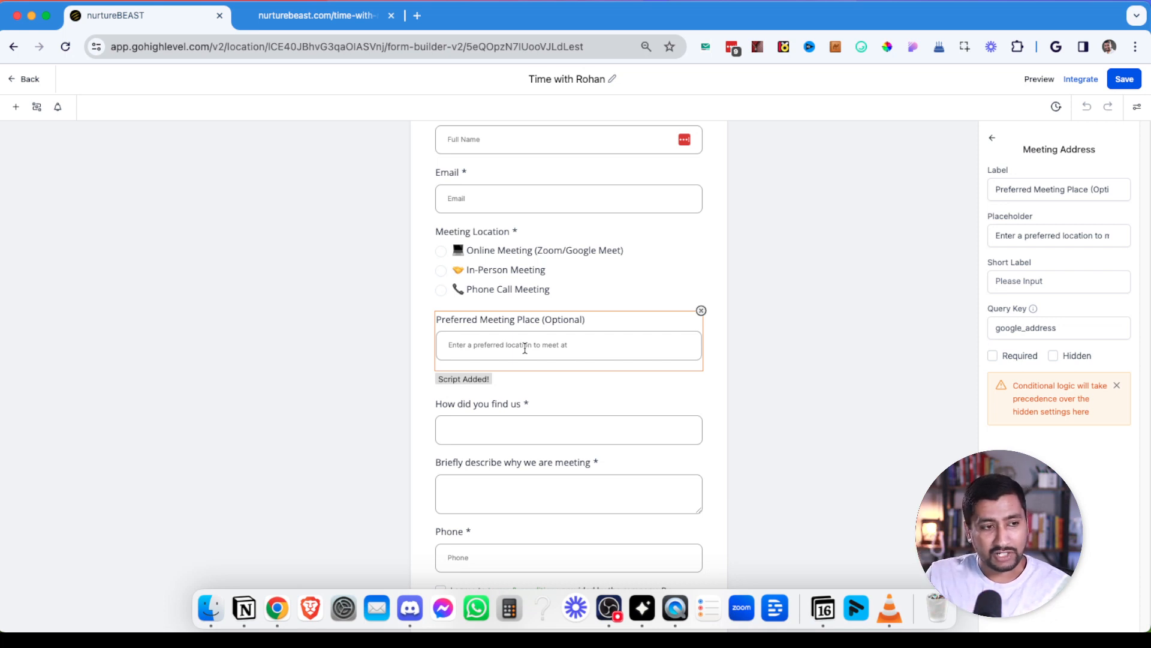
scroll(538, 398, down, 2)
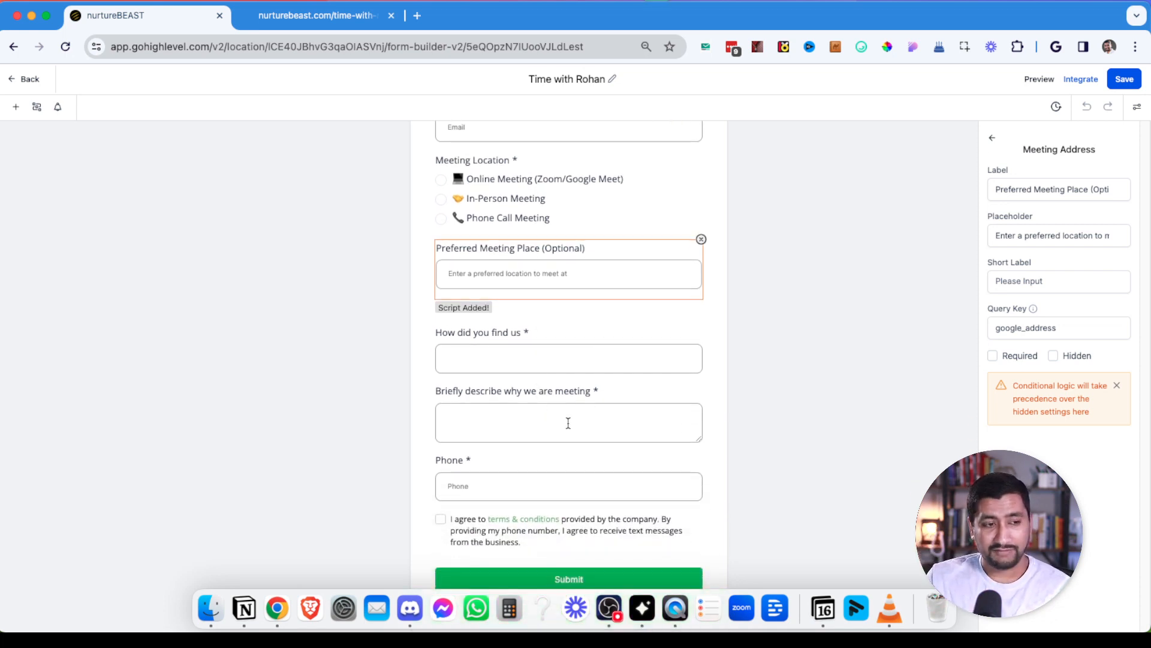
scroll(568, 422, up, 4)
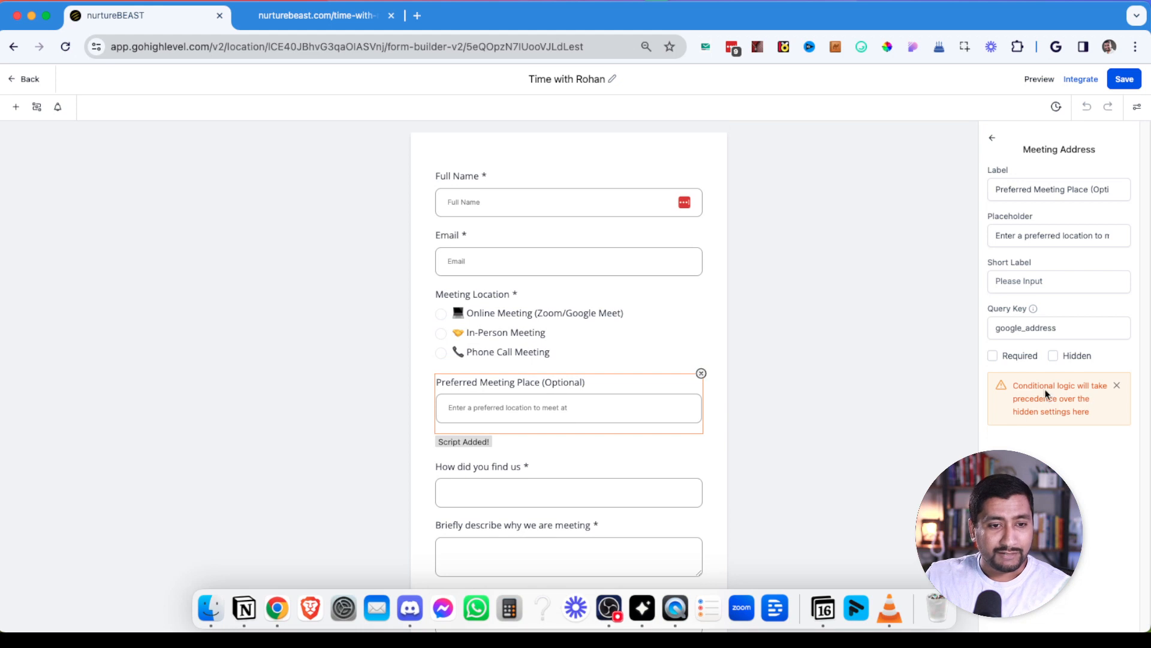
click(798, 411)
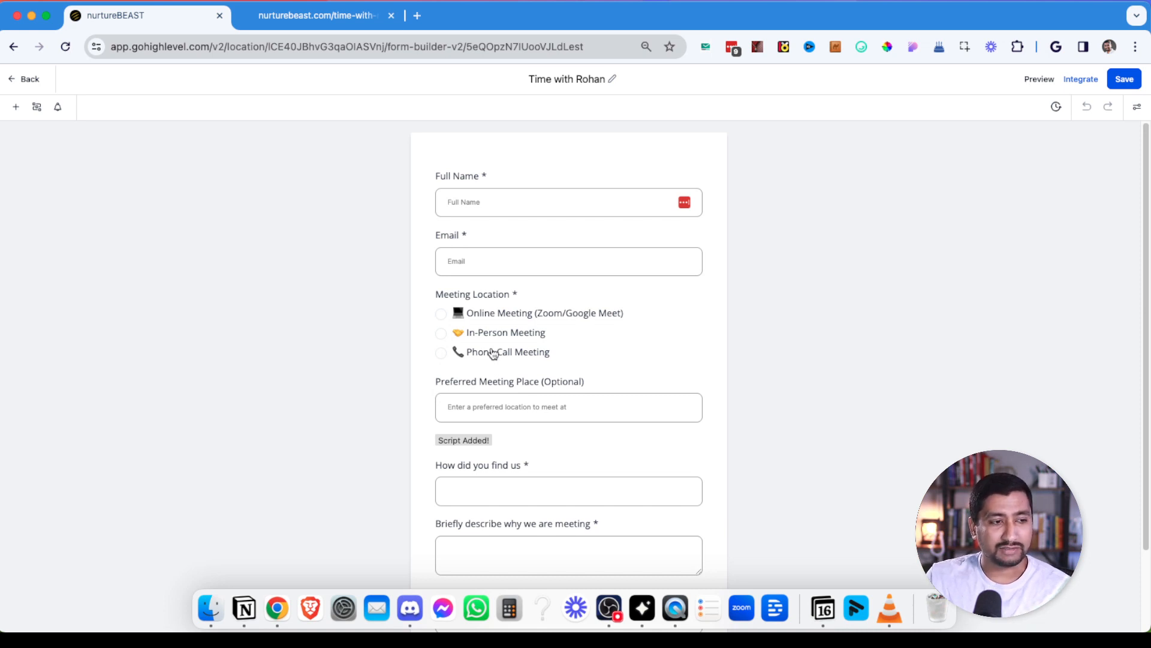
- Set up a Show/Hide Fields condition that shows Preferred Meeting Place if Meeting Location is equal to In-Person Meeting
click(37, 109)
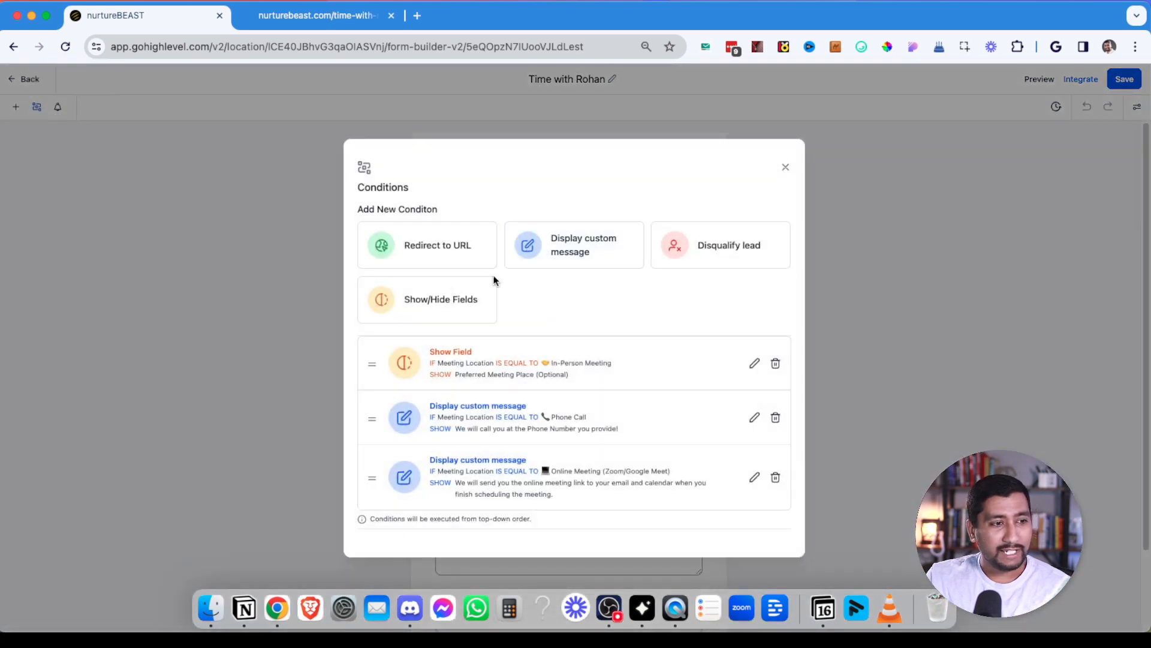
click(435, 300)
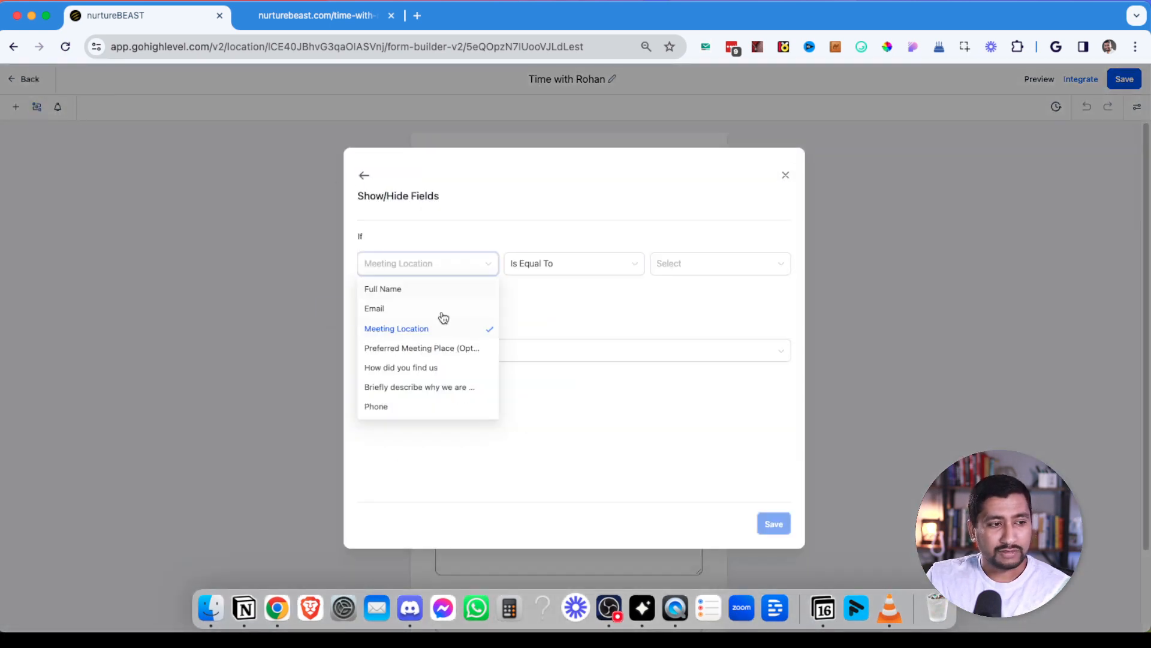
click(411, 329)
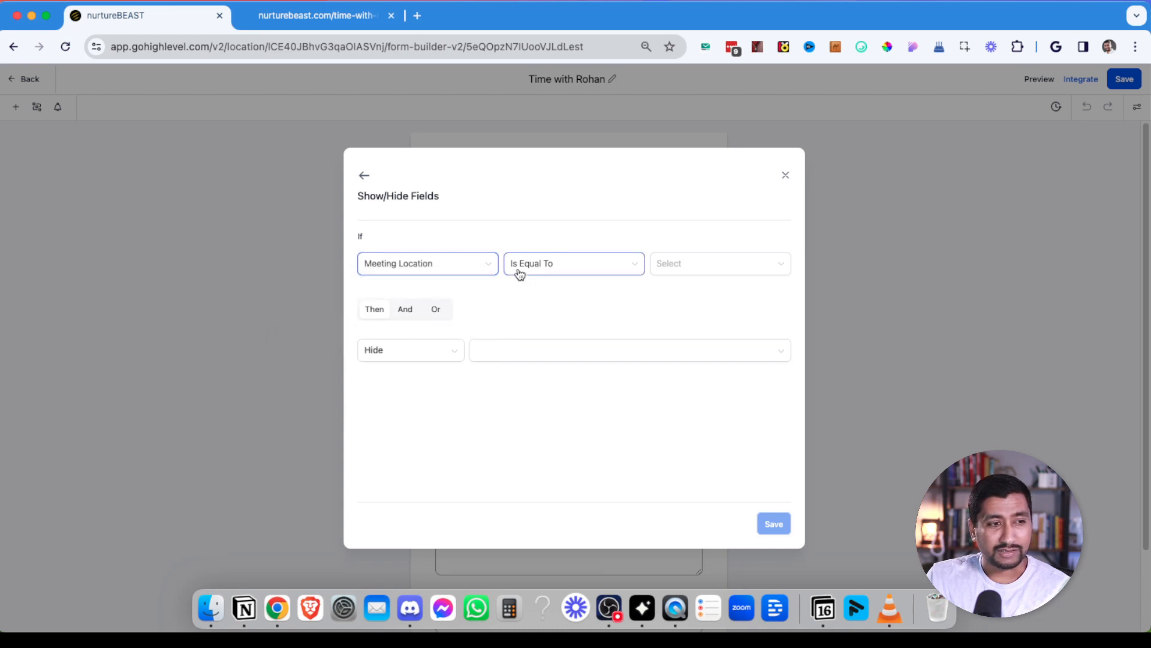
click(714, 269)
click(699, 309)
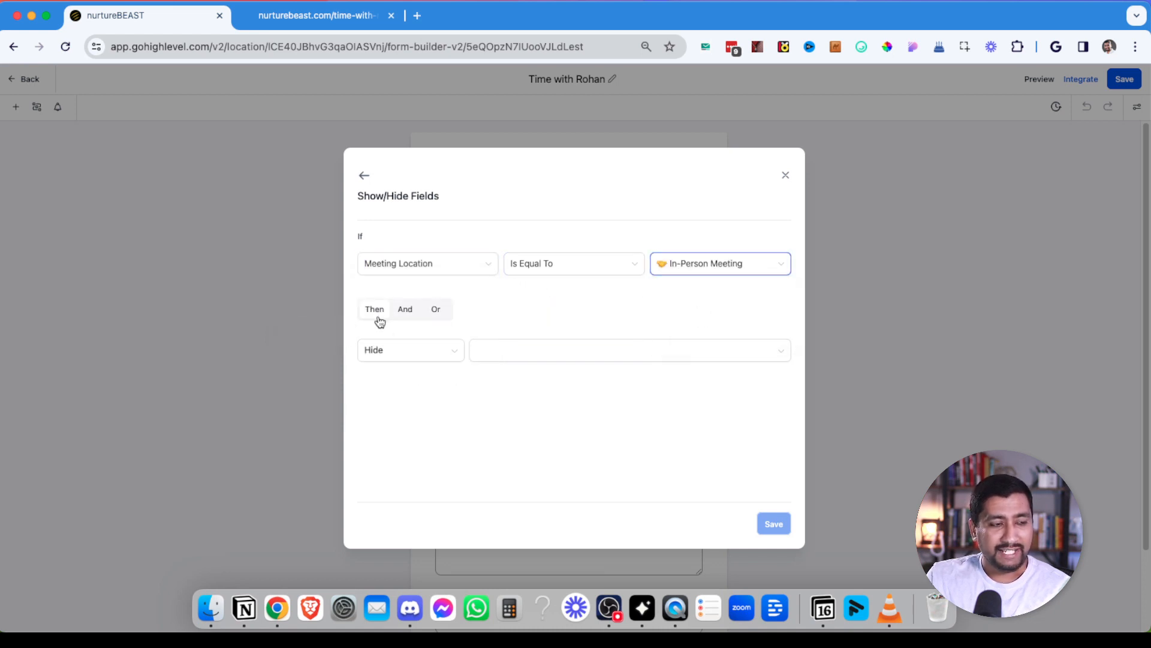
click(398, 350)
click(398, 394)
click(557, 436)
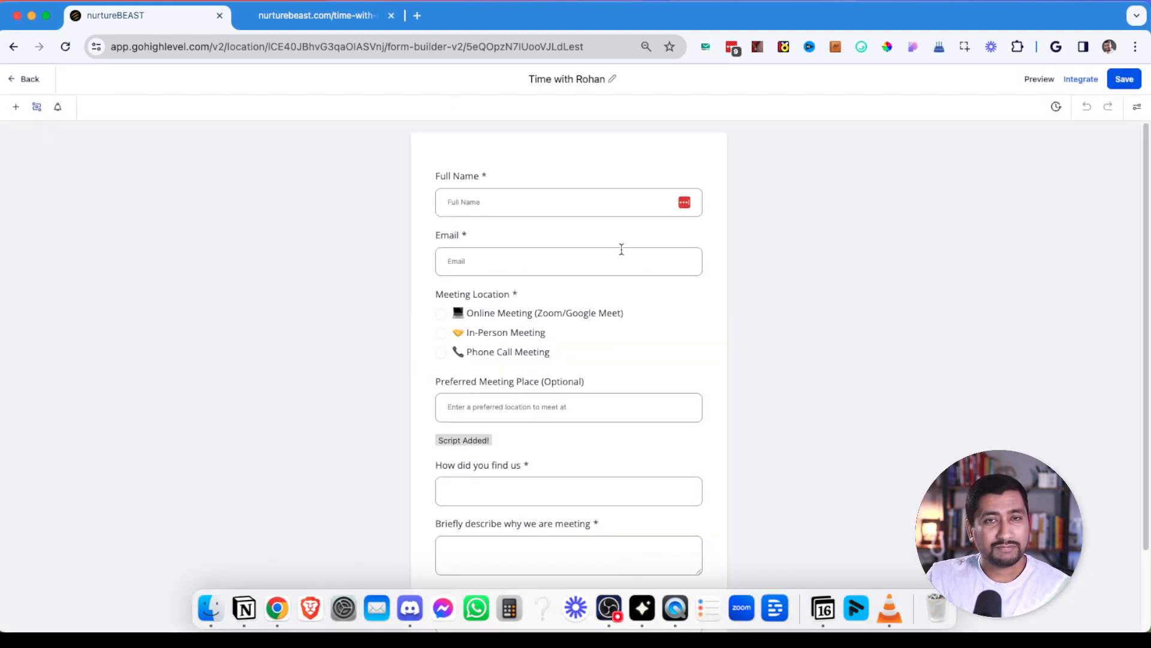
- Leave the form builder and select the "Time with…" form in the Forms & Payment settings of the calendar of the same name
scroll(622, 249, down, 1)
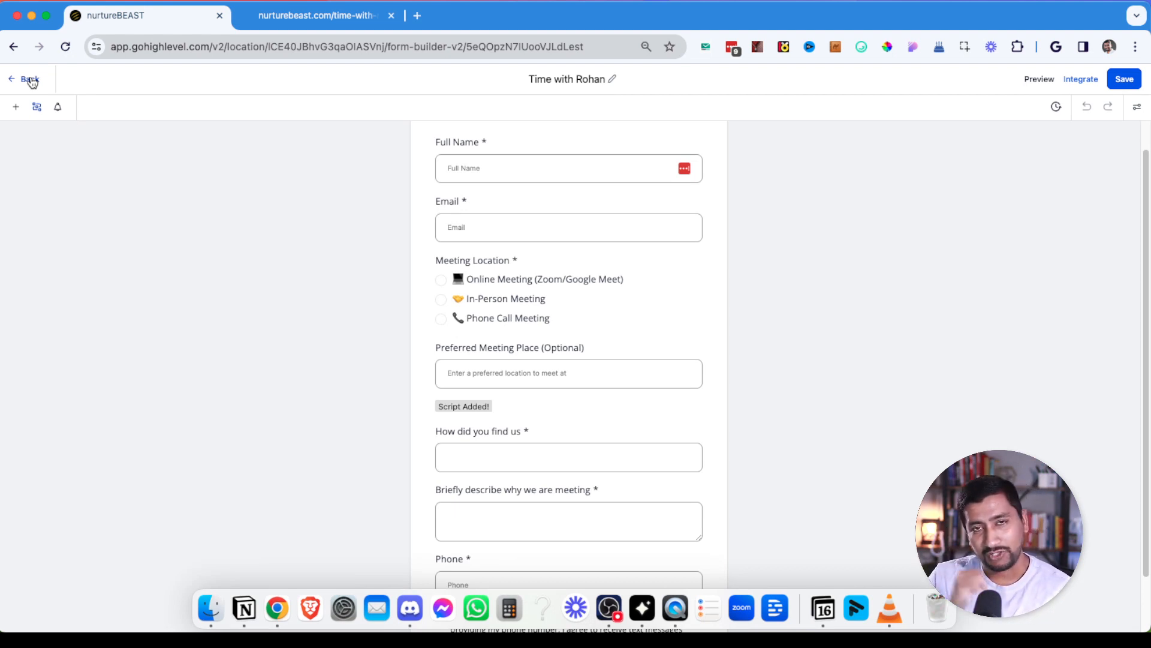
click(30, 80)
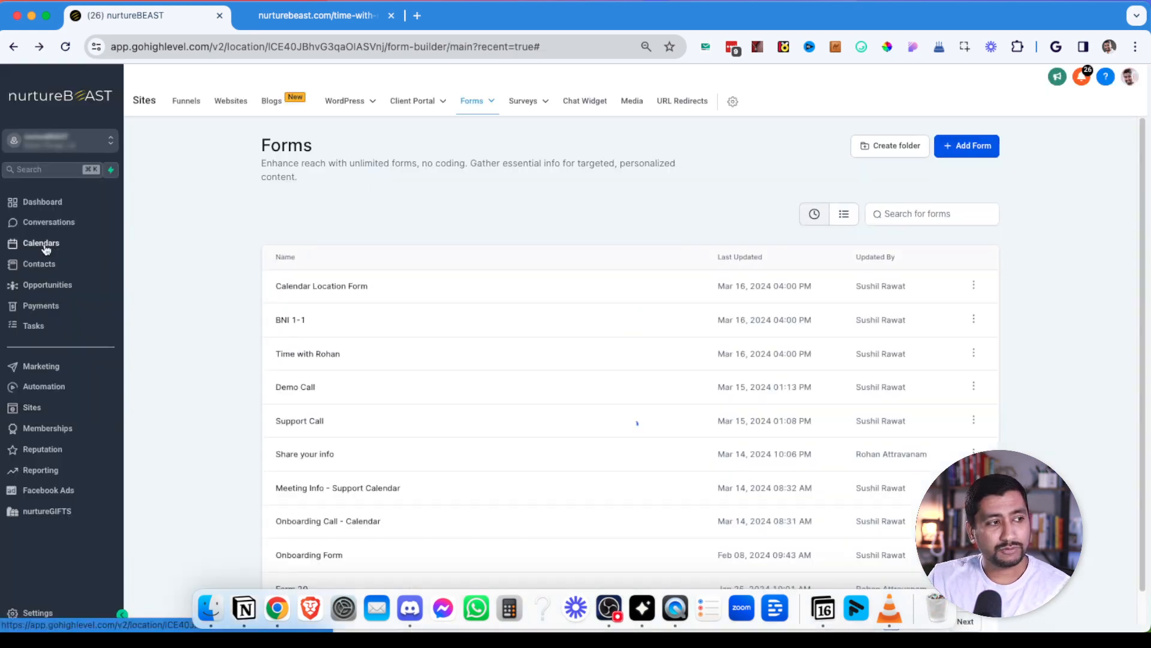
click(45, 248)
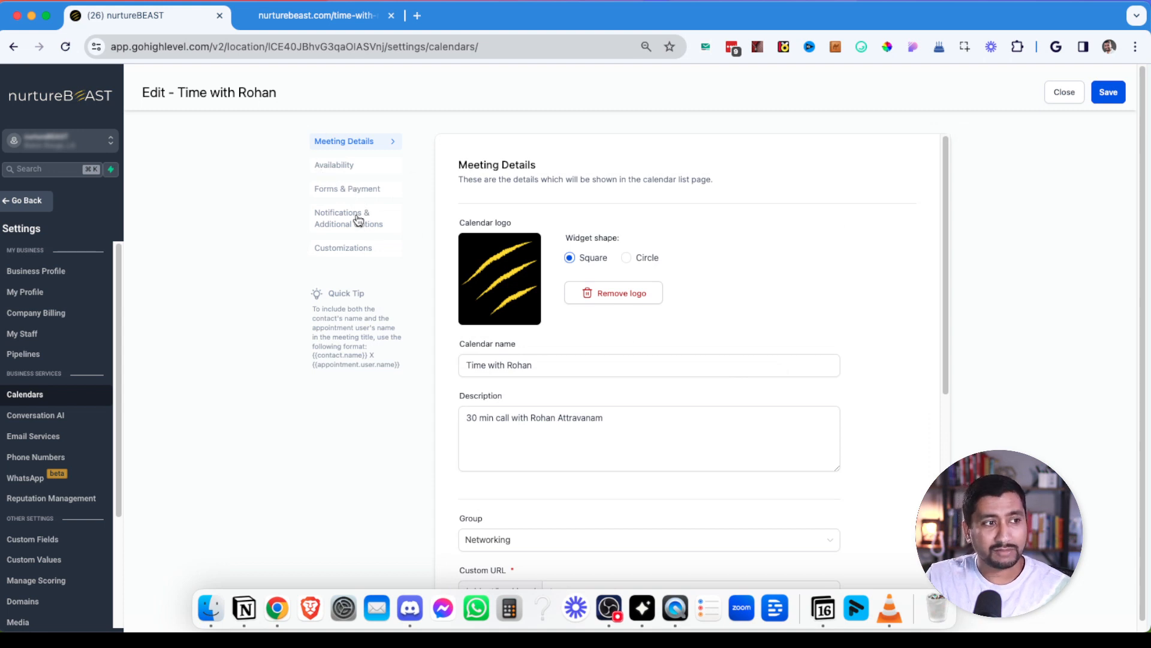
click(343, 189)
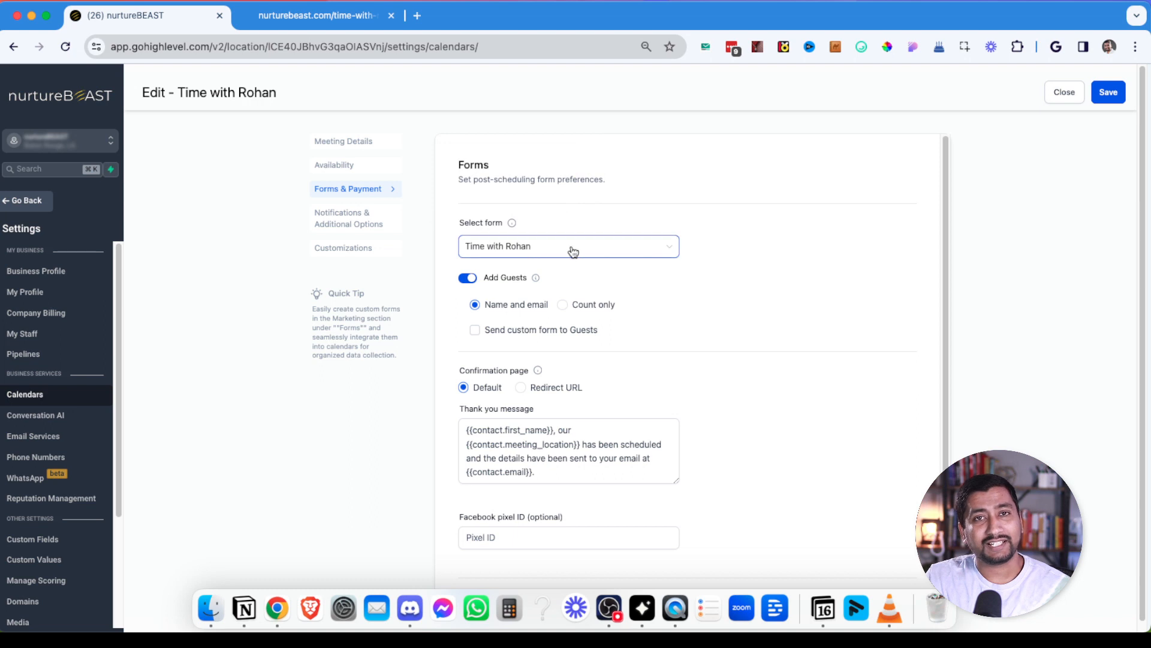
click(642, 252)
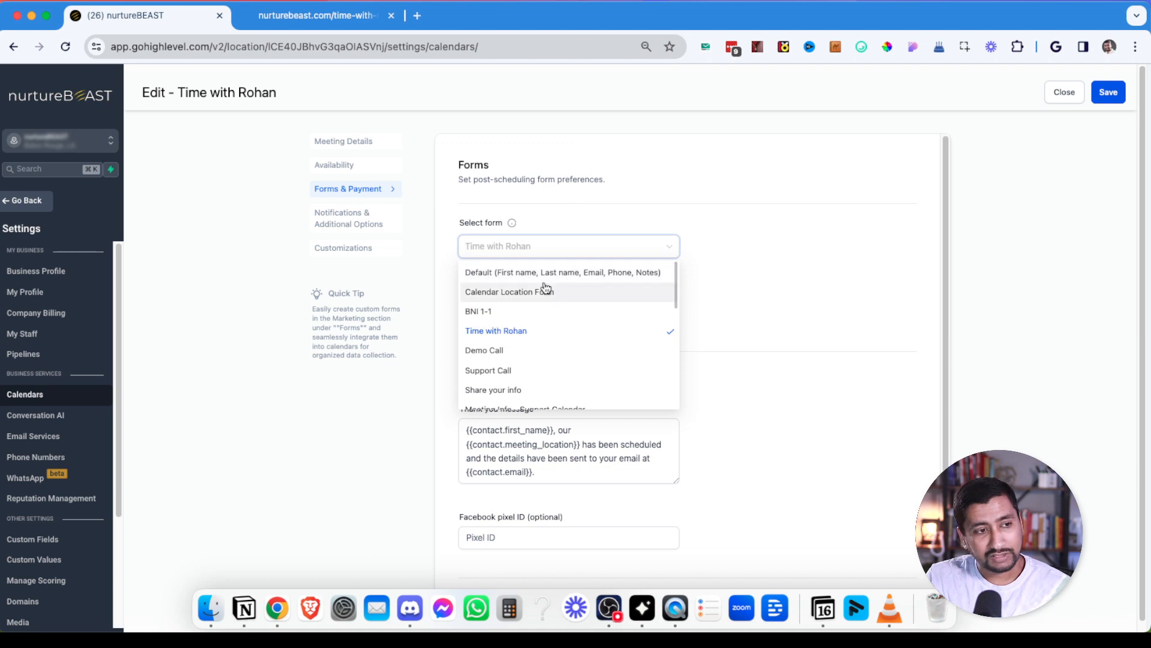
click(555, 332)
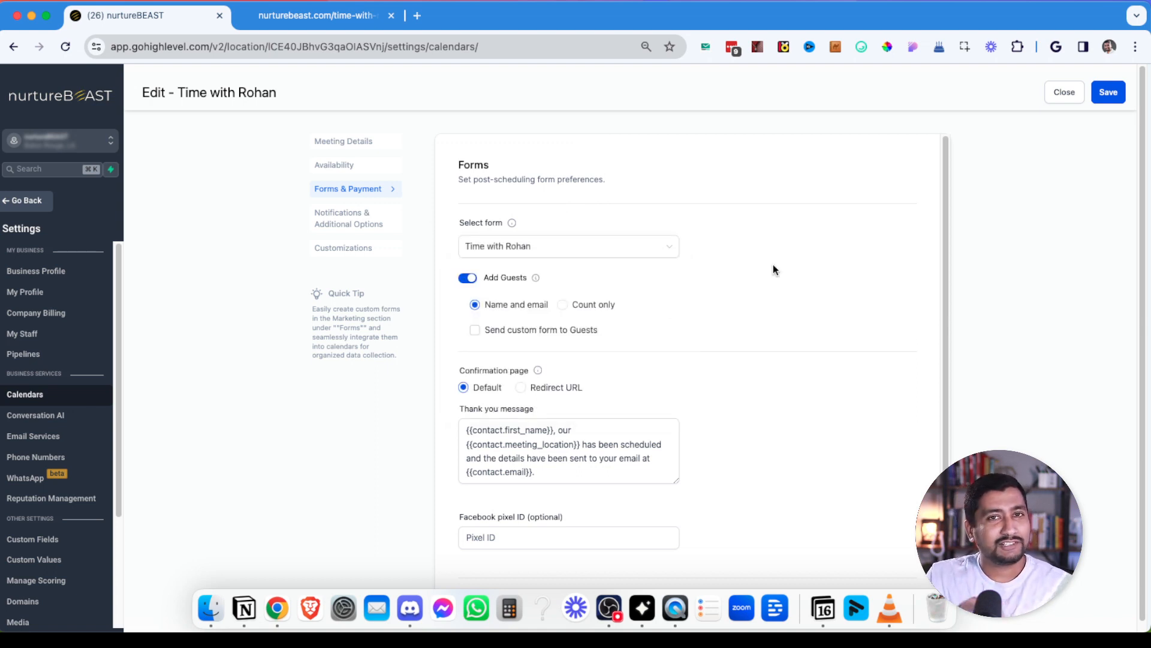
- Preview the calendar's booking widget from its customizations, choose the 09:30 AM slot on March 21, 2024 and examine the booking form
scroll(773, 264, down, 10)
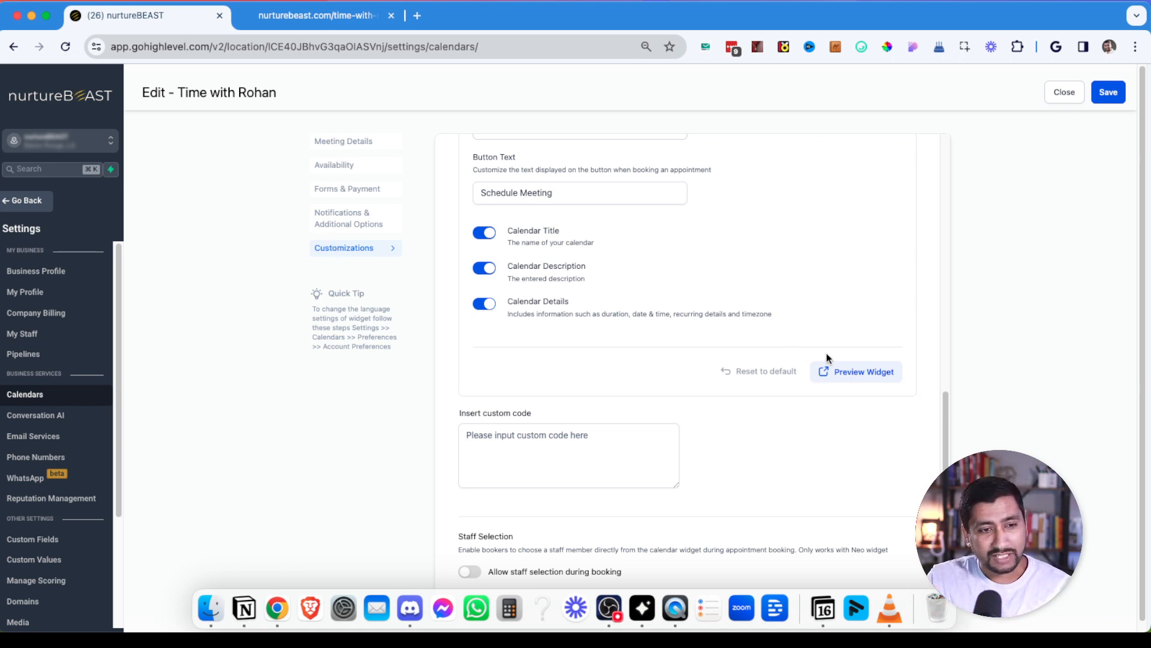
click(865, 376)
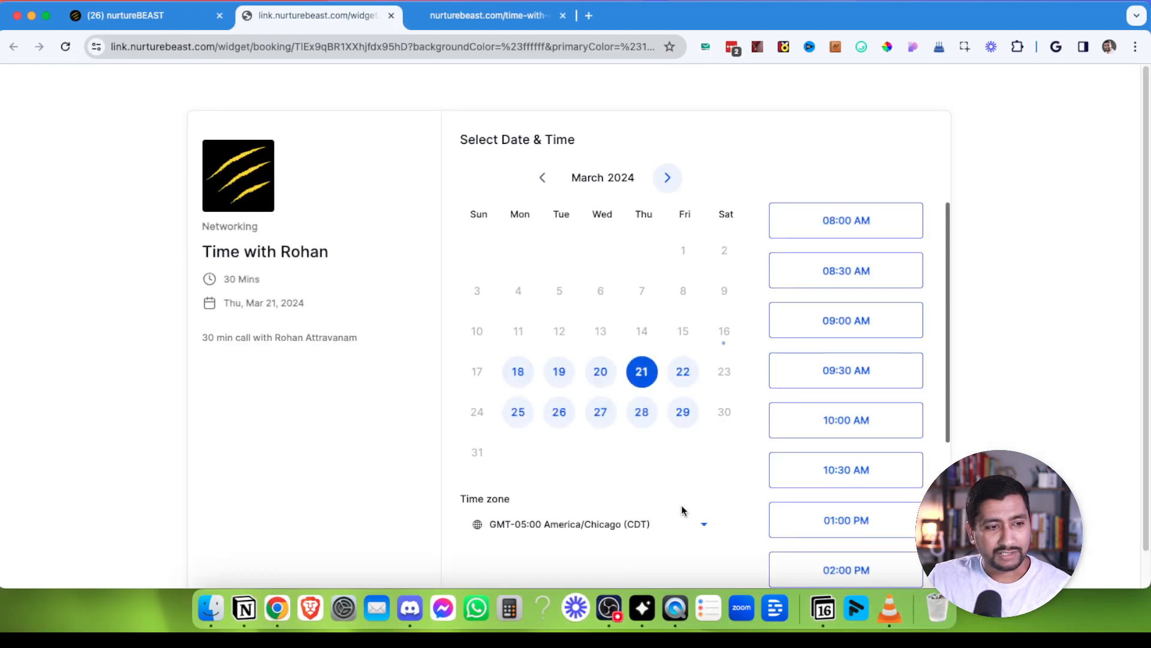
click(863, 377)
click(885, 370)
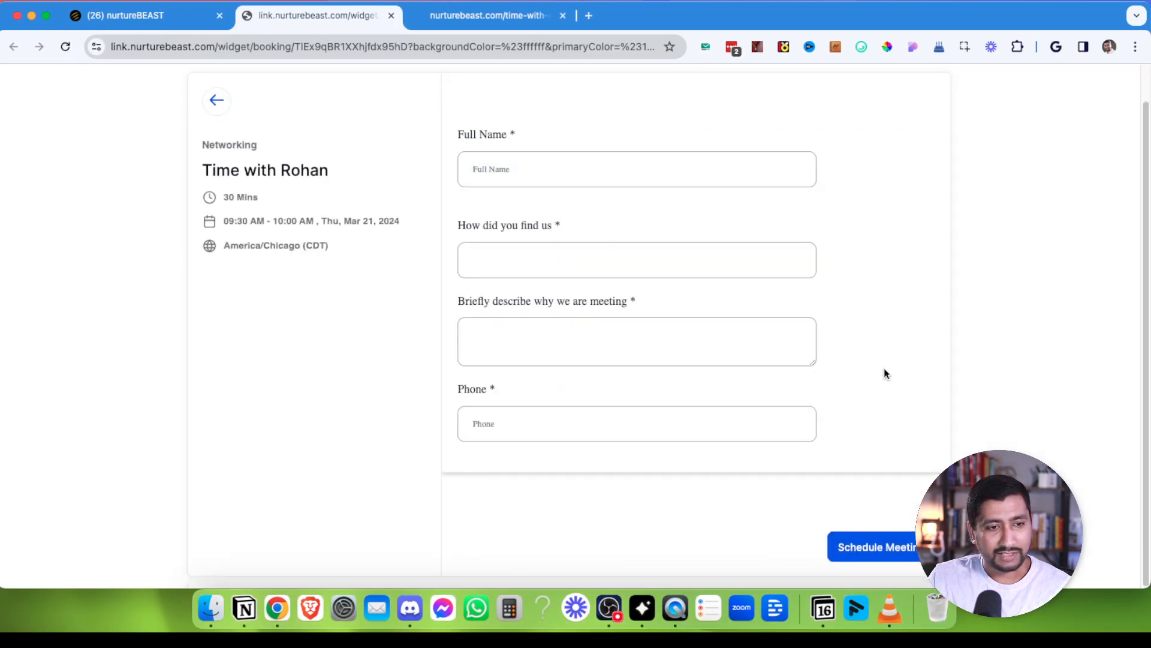
scroll(700, 301, down, 5)
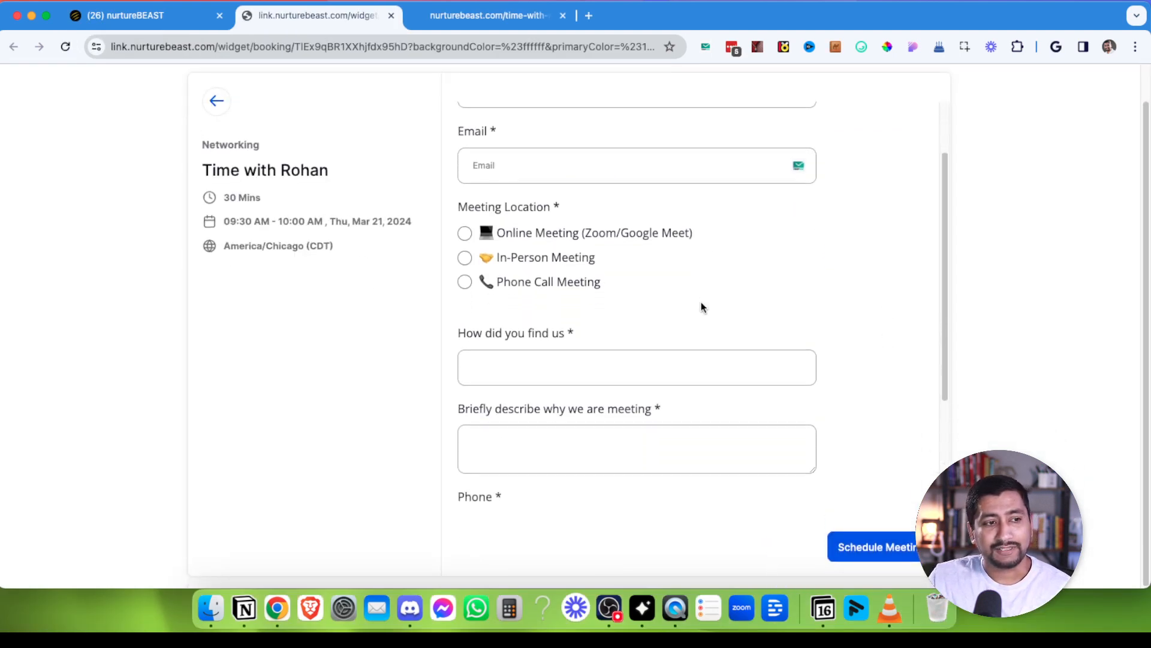
- Test the booking form's Meeting Location options by choosing Online Meeting (Zoom/Google Meet), followed by In-Person Meeting
scroll(700, 301, down, 3)
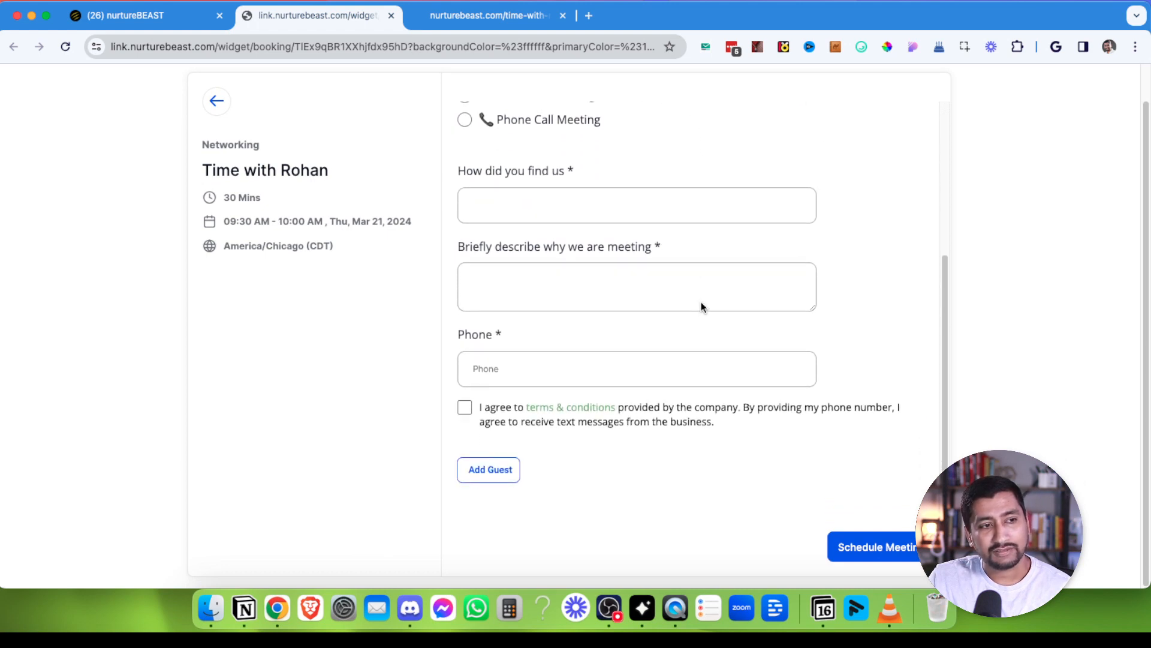
scroll(700, 301, up, 6)
click(466, 242)
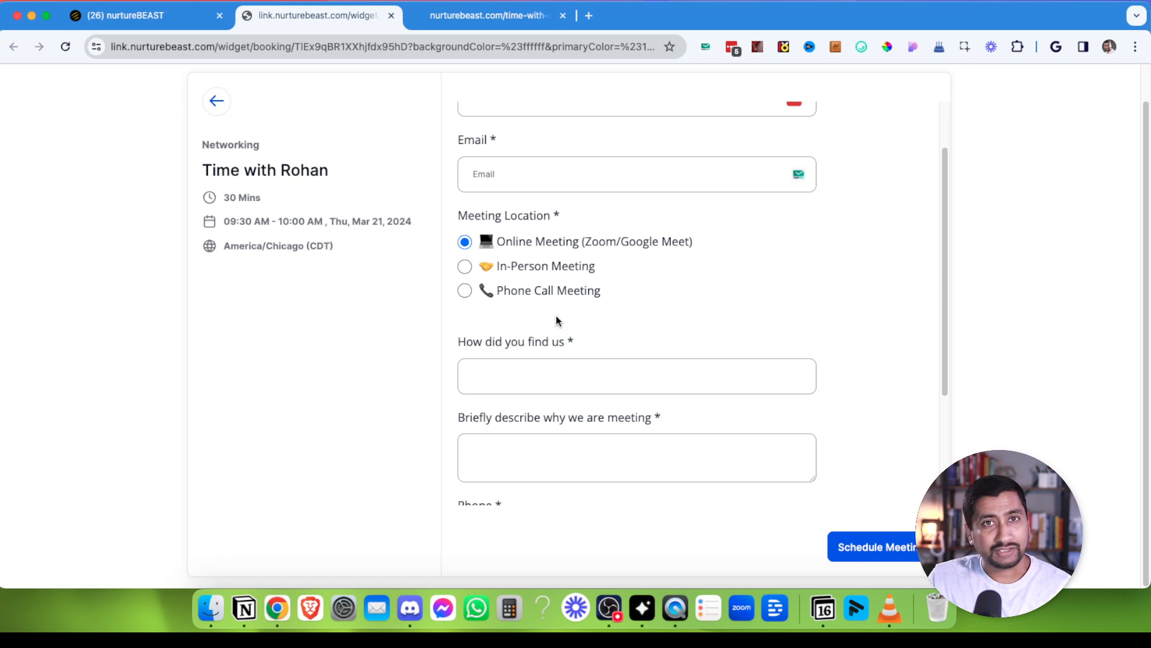
click(465, 266)
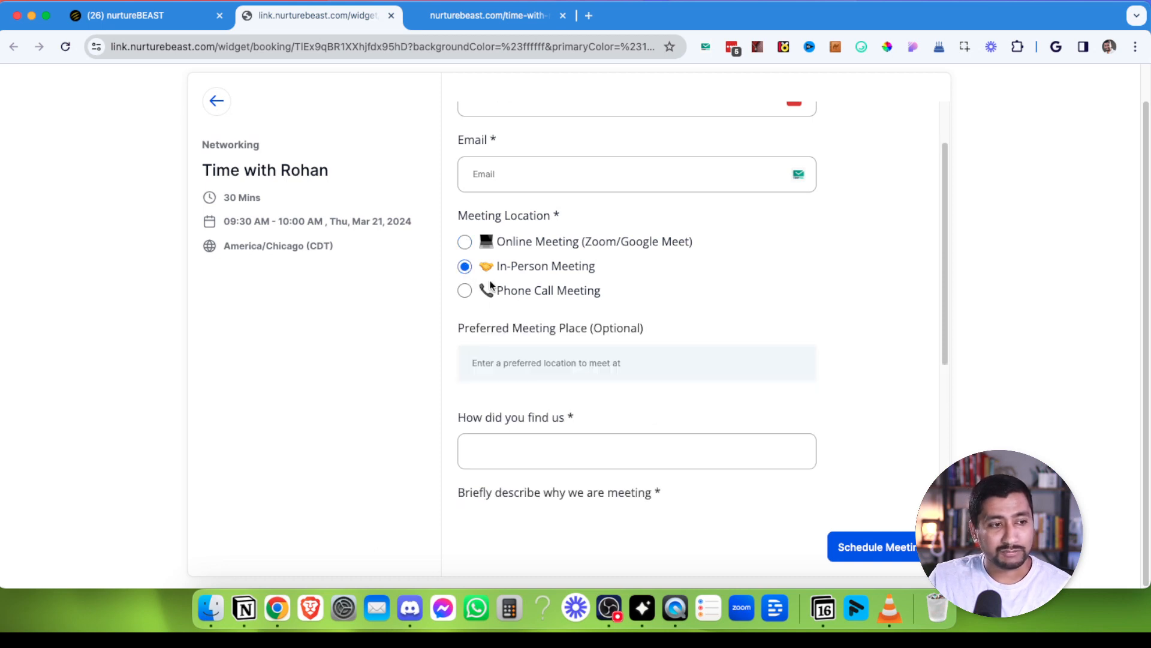
- Fill in Preferred Meeting Place with a suggested street address in the booking form
click(604, 363)
text(6785)
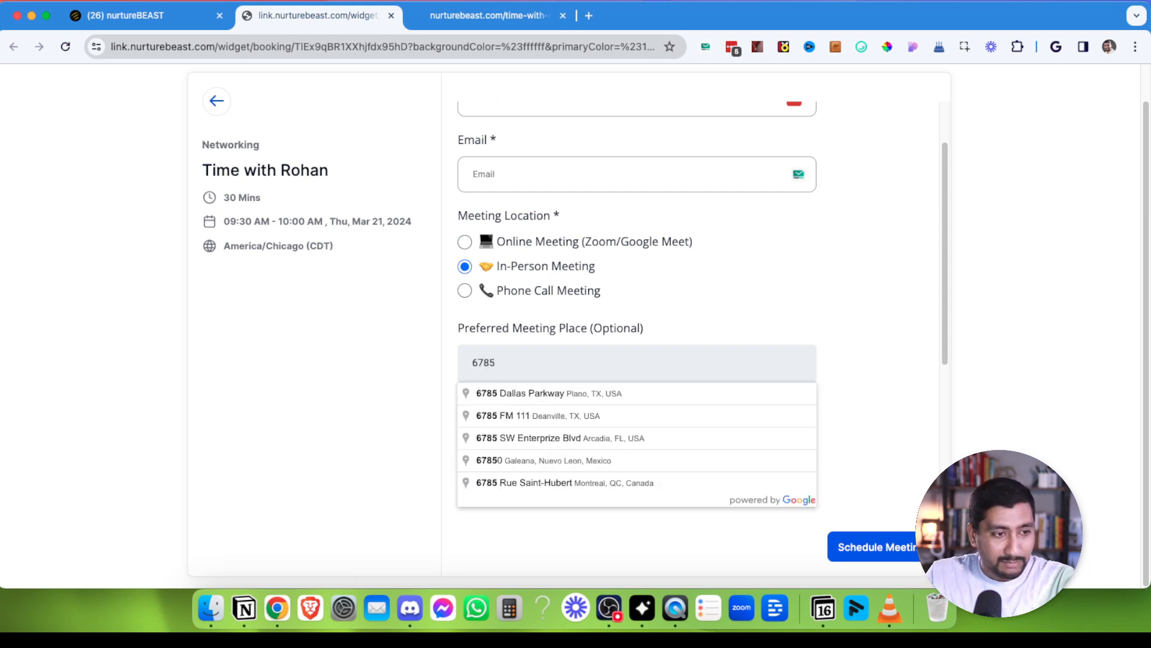
click(663, 394)
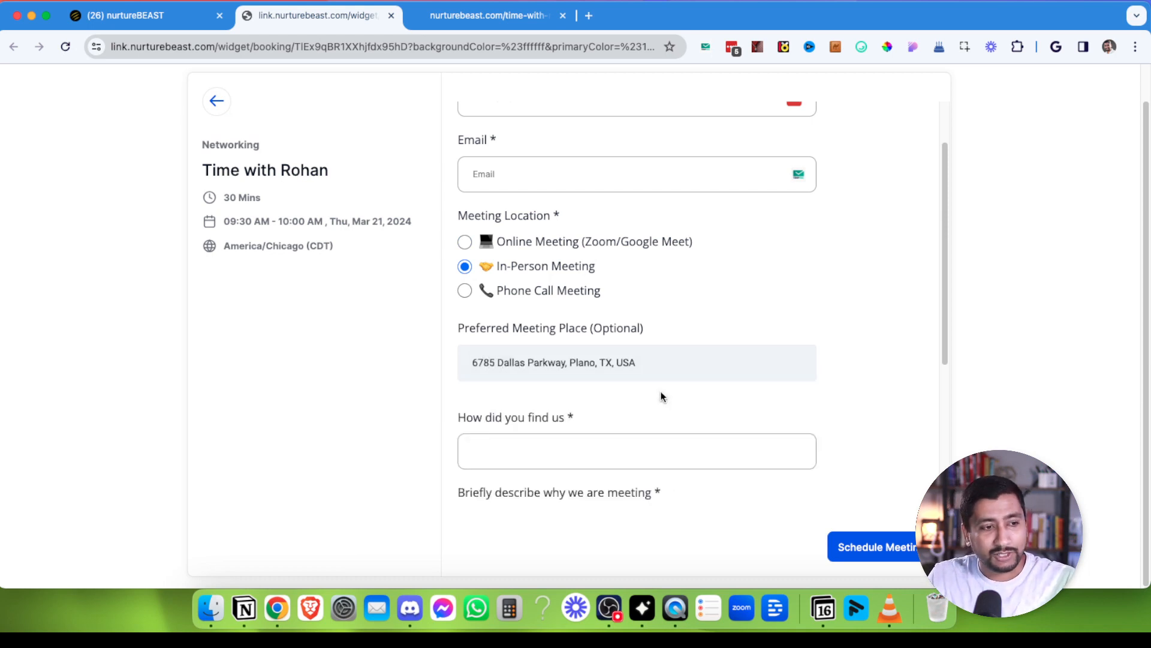
scroll(837, 363, up, 2)
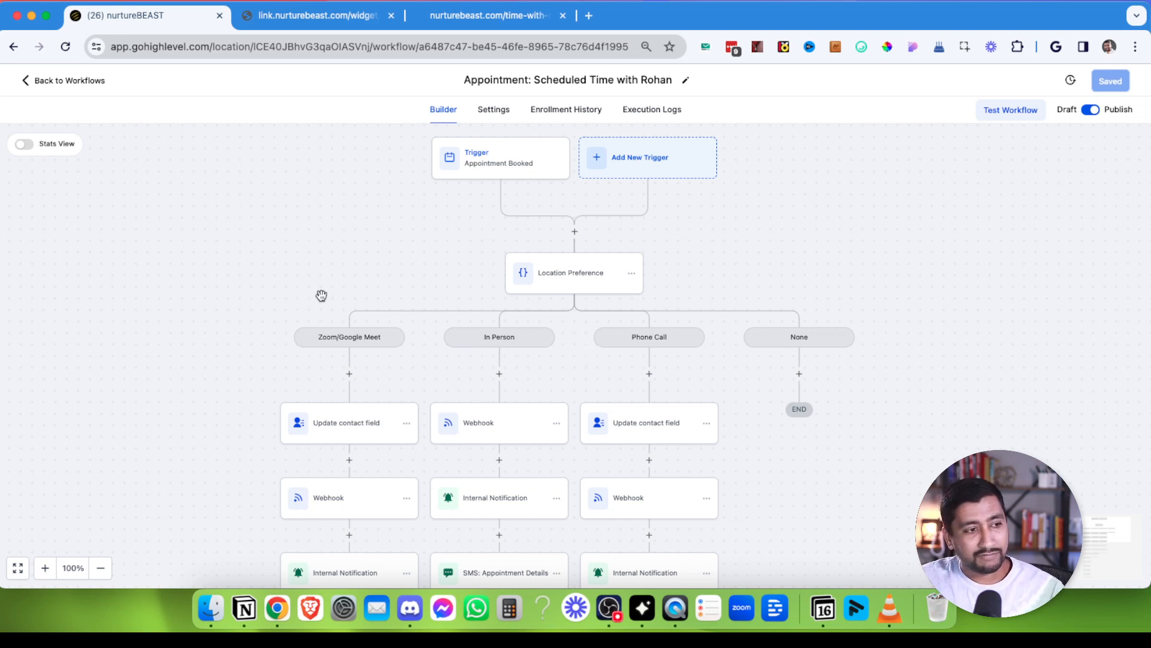
- Examine the appointment workflow's Zoom/Google Meet branch, checking the meeting address in its Appointment Details SMS and its Update contact field action
scroll(268, 334, down, 3)
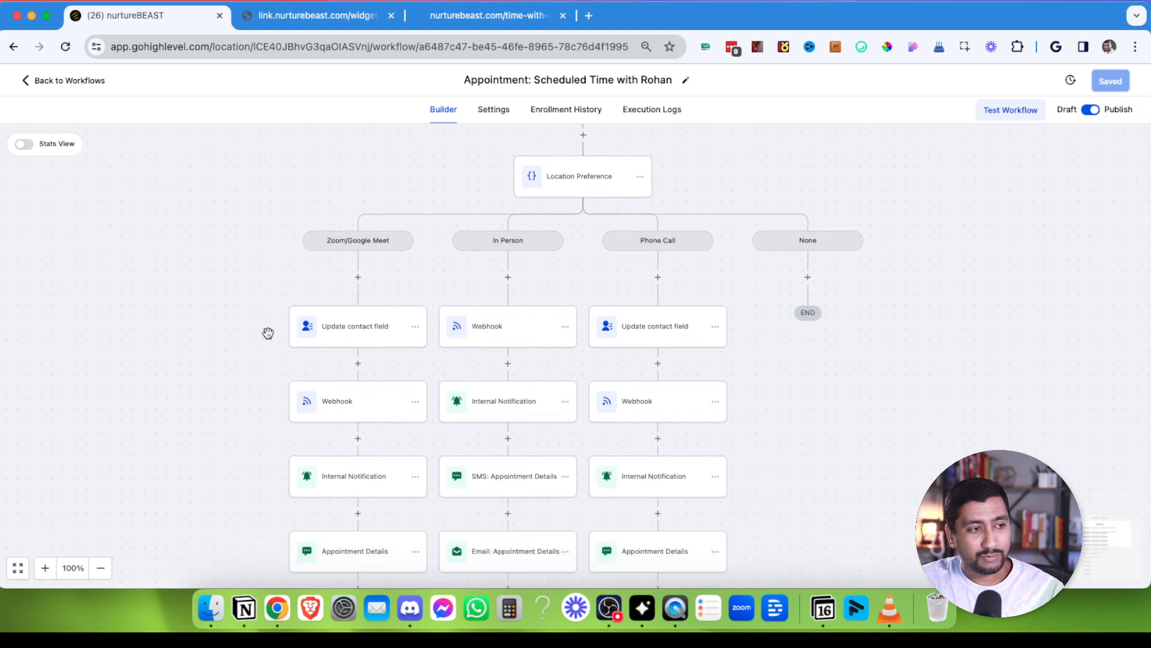
scroll(268, 334, down, 5)
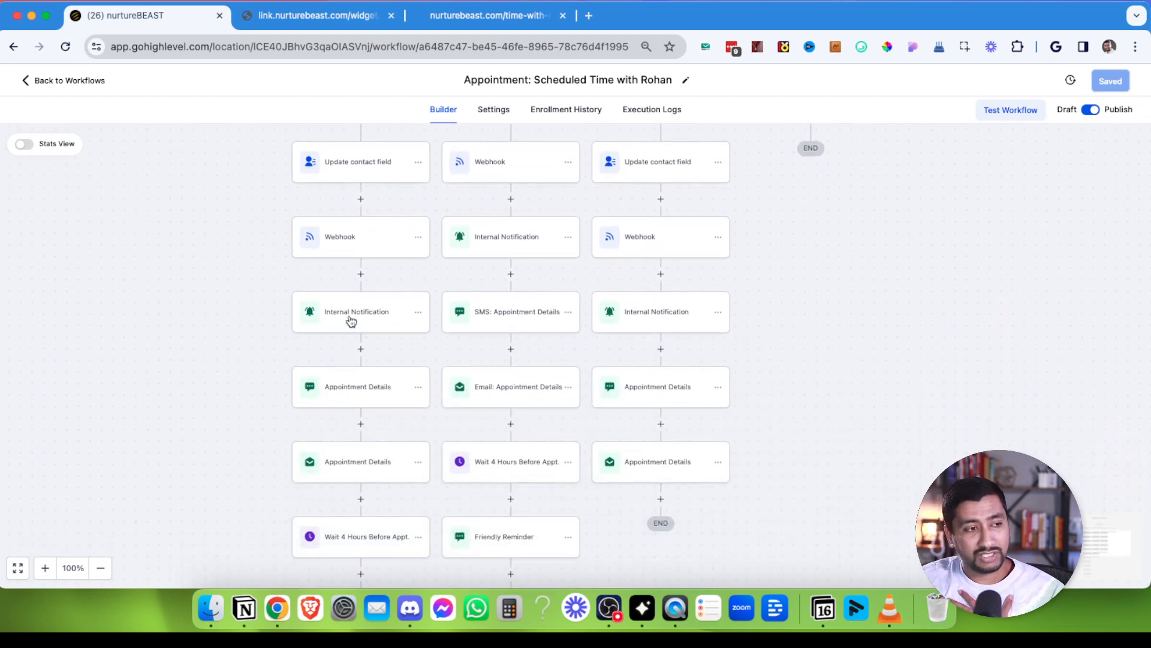
click(350, 387)
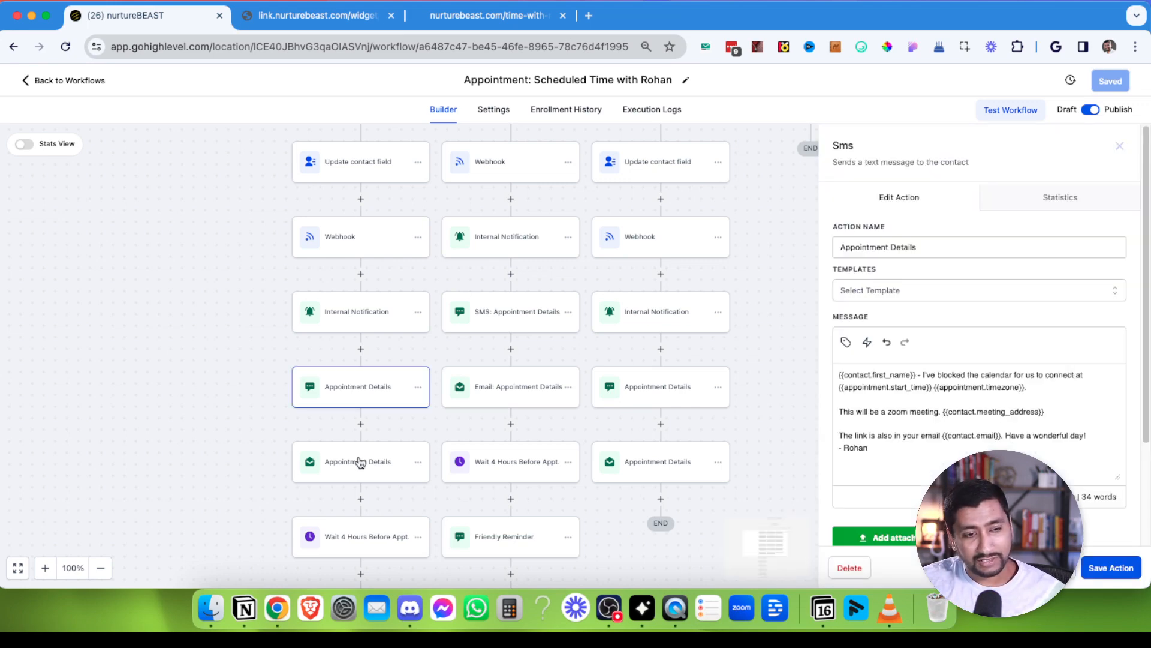
drag(944, 412, 1052, 411)
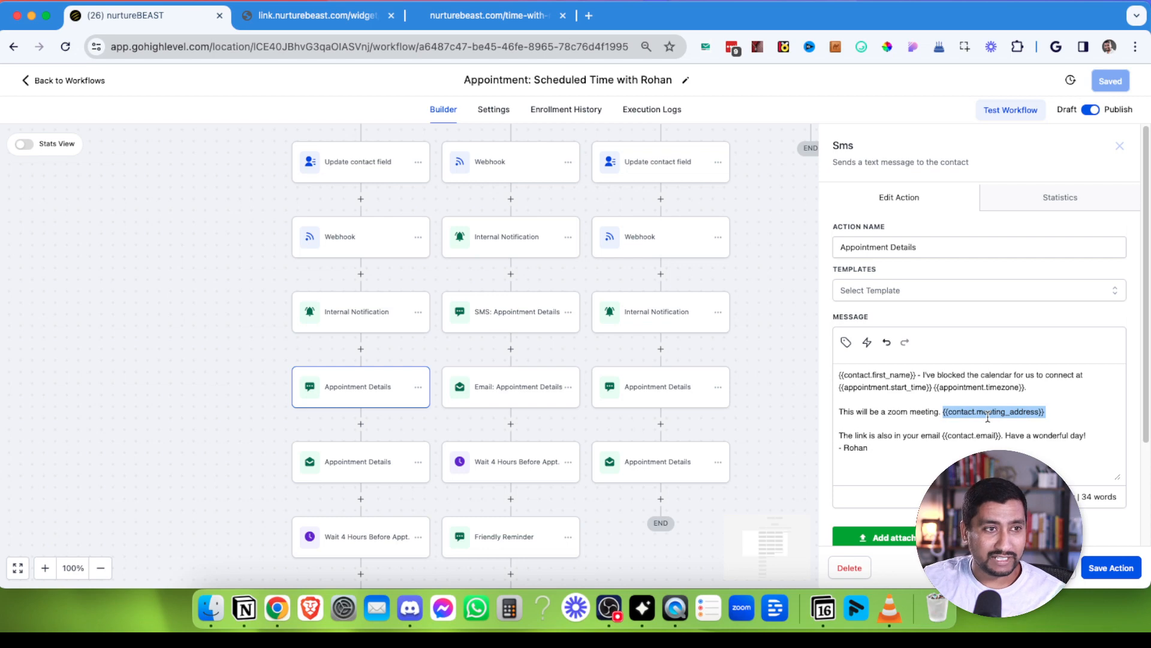
click(370, 172)
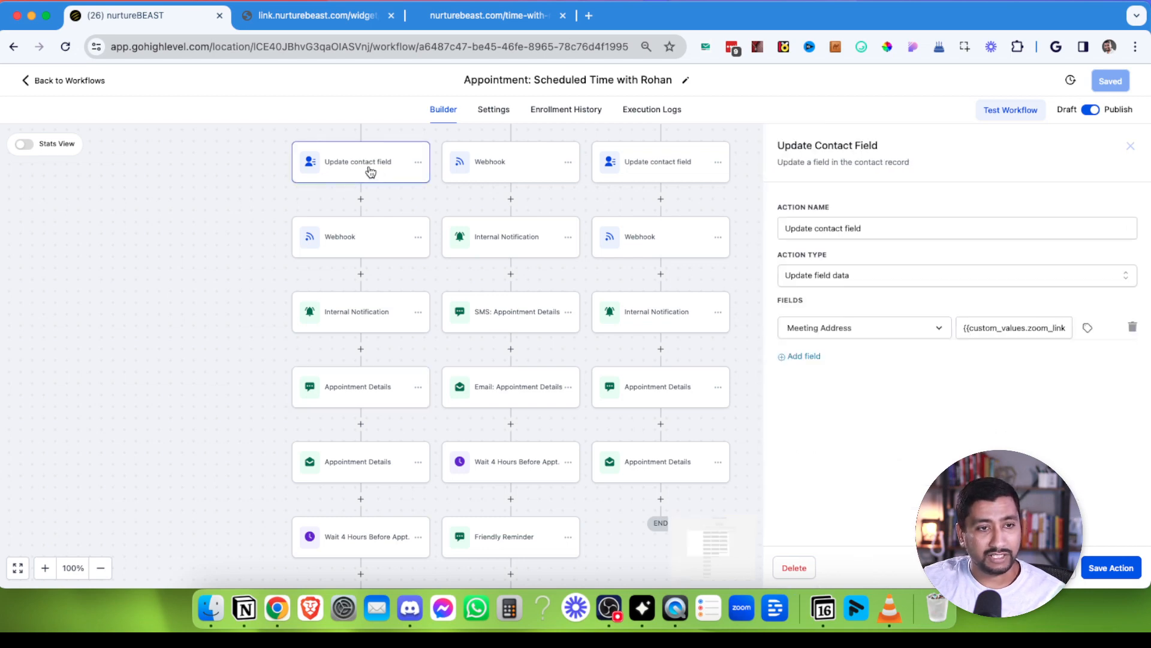
- Check the meeting address placeholder in the In Person branch's SMS: Appointment Details action, and switch to the public booking page
scroll(370, 172, up, 2)
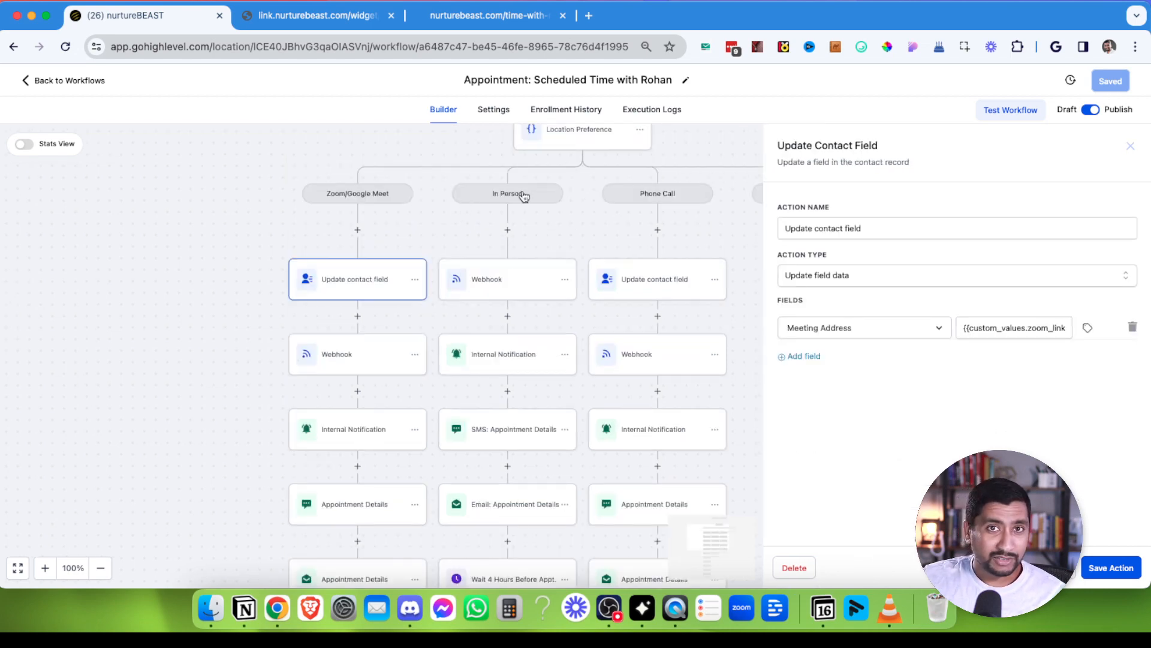
scroll(522, 257, down, 3)
click(525, 292)
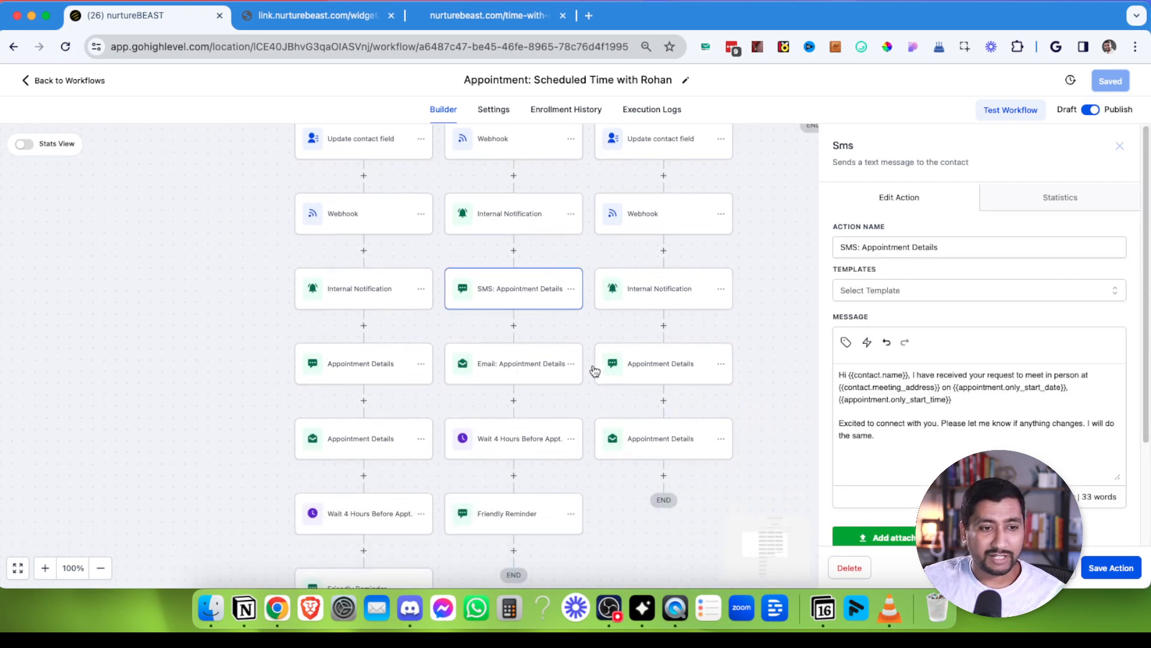
drag(839, 387, 939, 390)
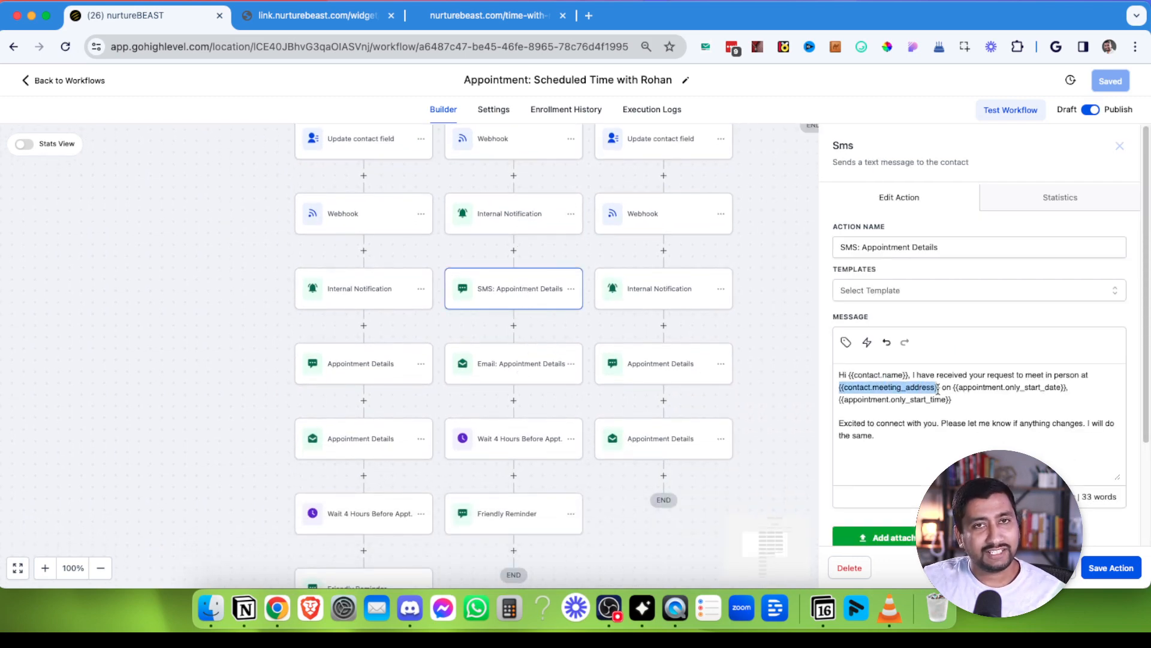
click(509, 16)
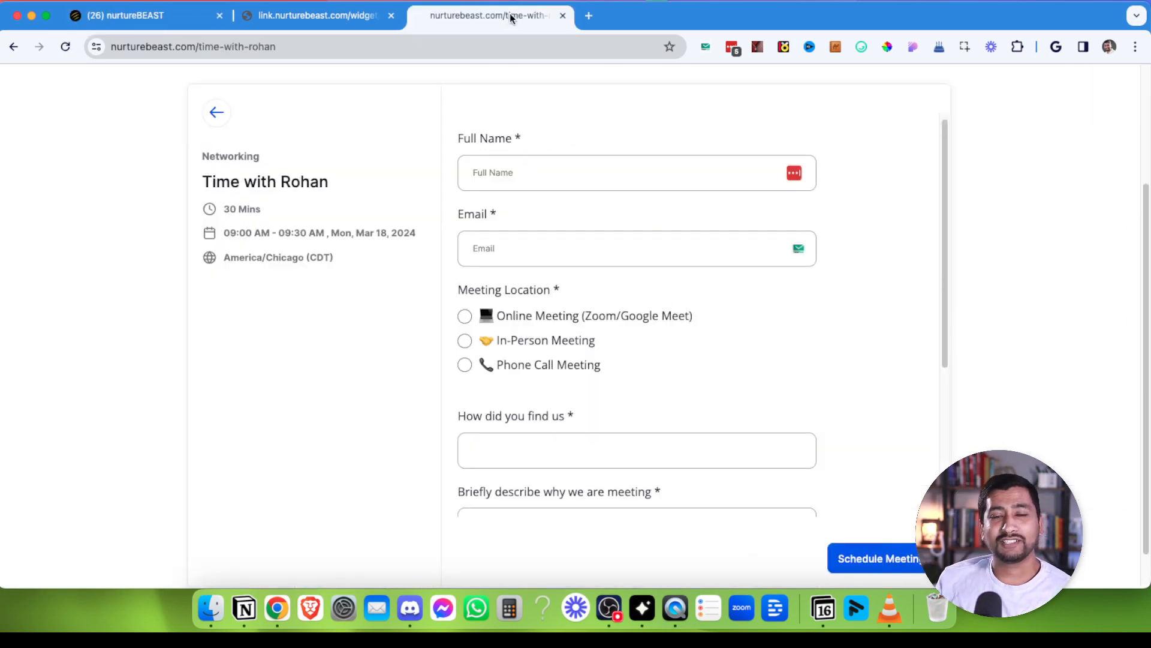